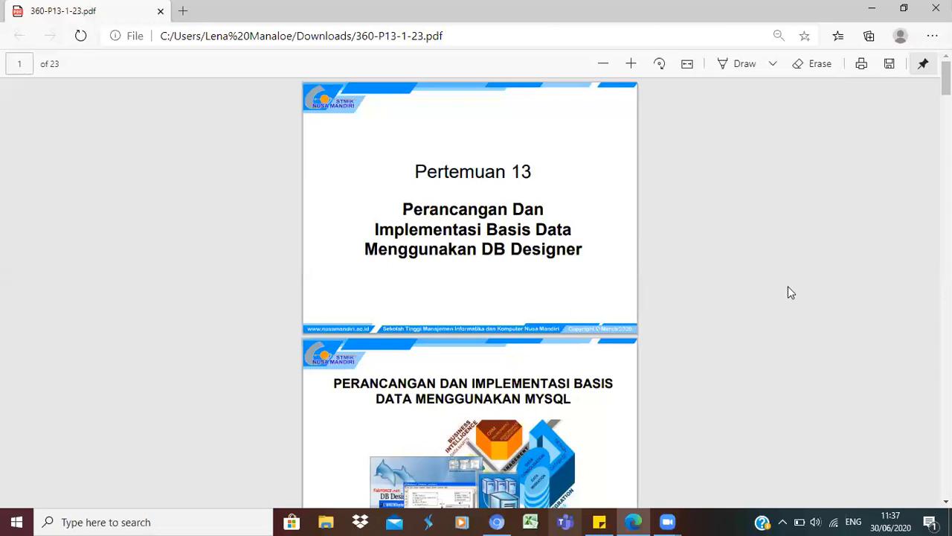
Read through the opening slides of the lecture PDF up to the slide showing the DBDesigner window
scroll(719, 340, "down", 2)
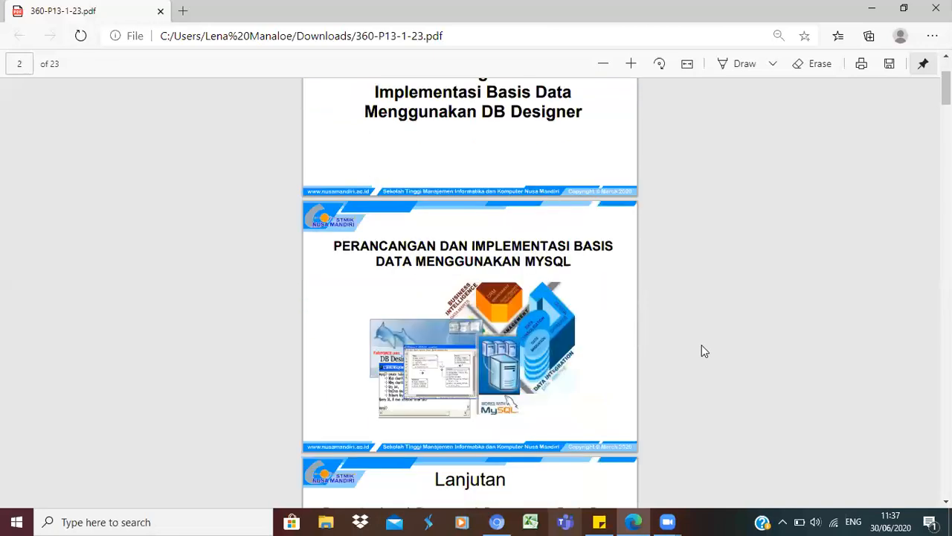
scroll(673, 370, "down", 1)
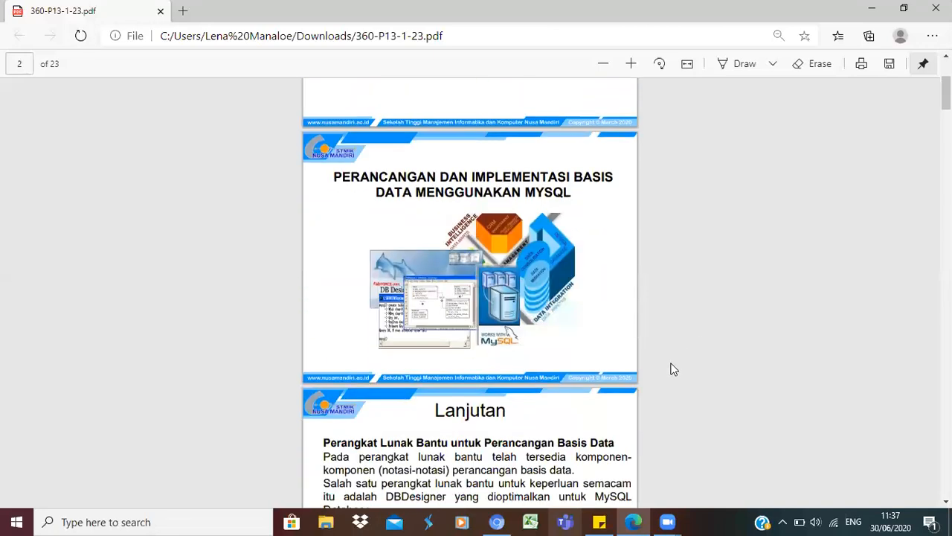
scroll(640, 380, "down", 2)
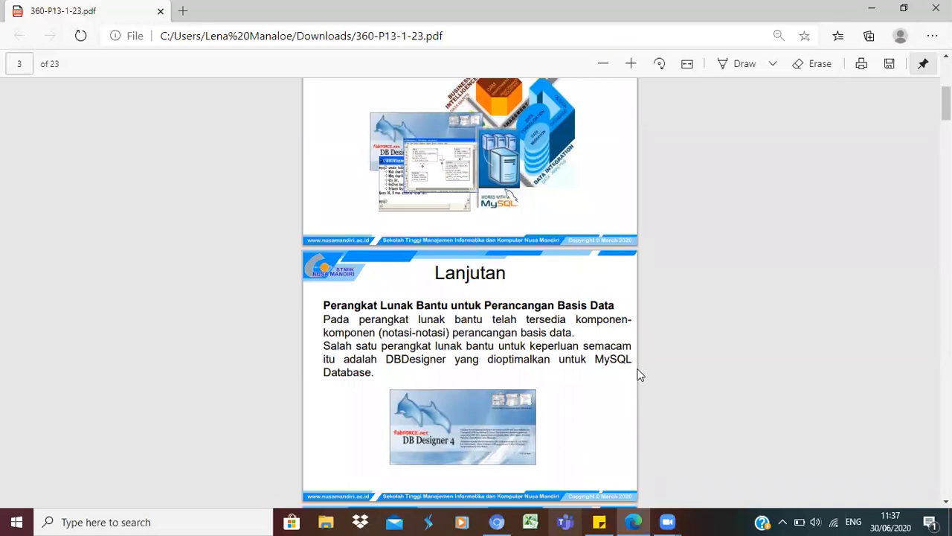
scroll(640, 375, "down", 2)
scroll(640, 375, "down", 2)
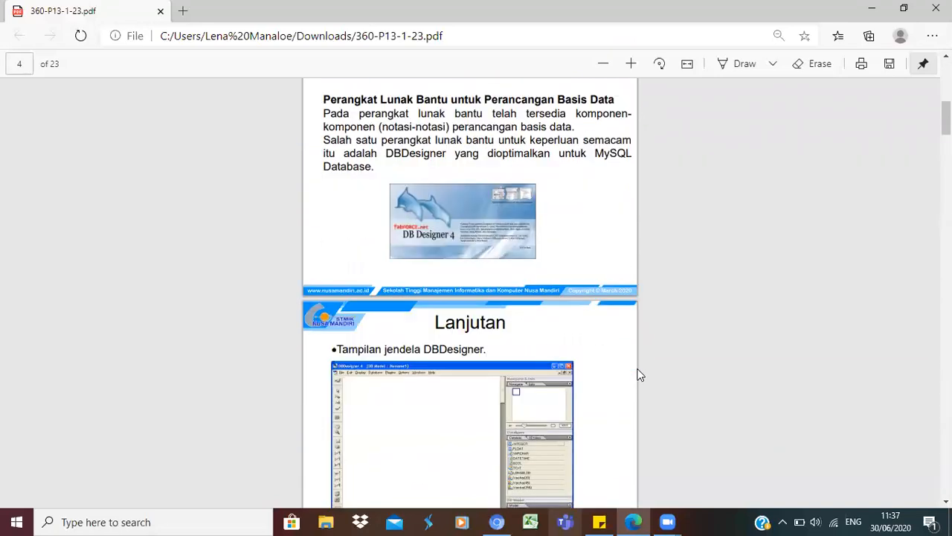
scroll(639, 375, "down", 1)
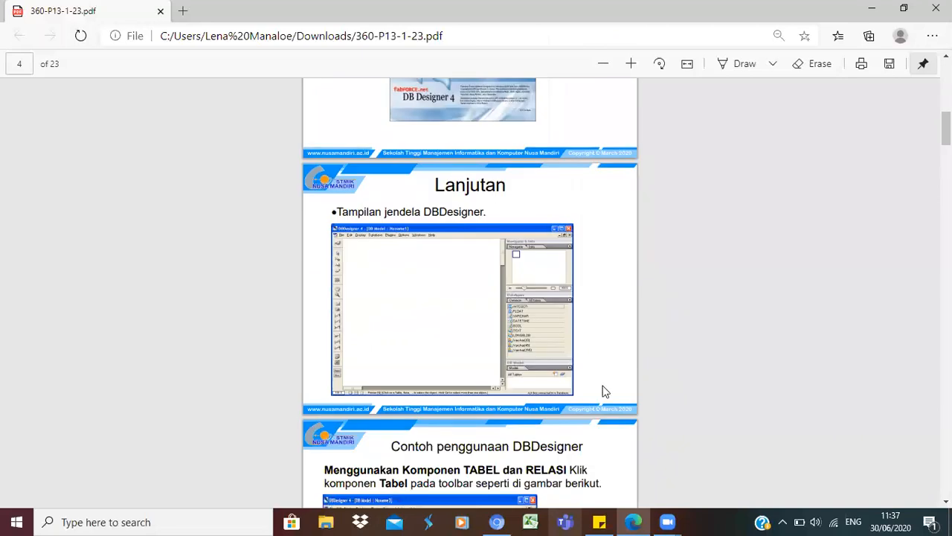
Launch DBDesigner 4 by searching Windows for "dbde" and dismiss its startup tips
left_click(137, 521)
type("d")
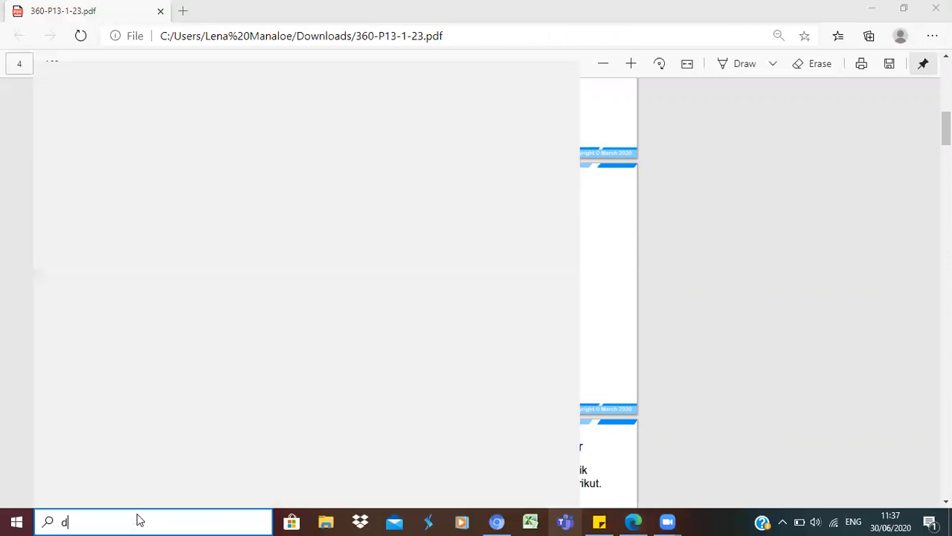
type("bde")
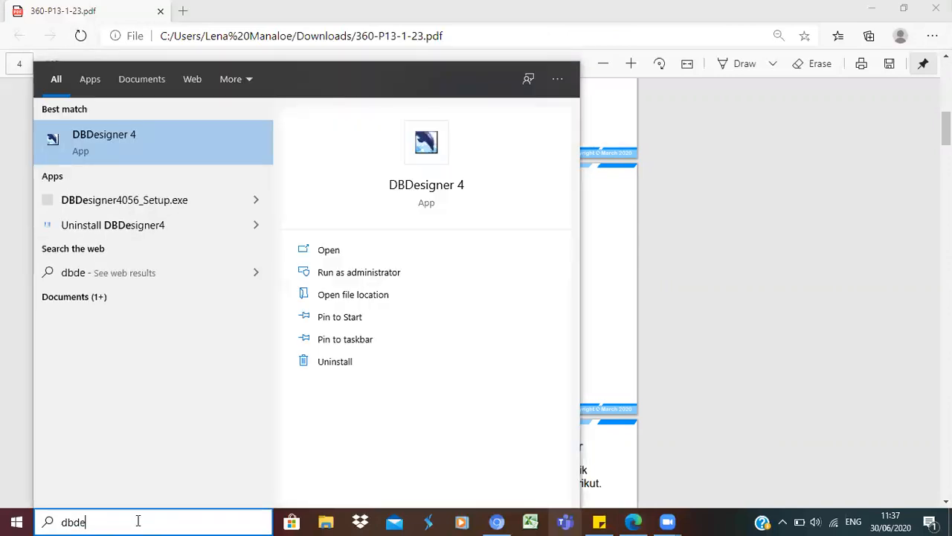
left_click(175, 134)
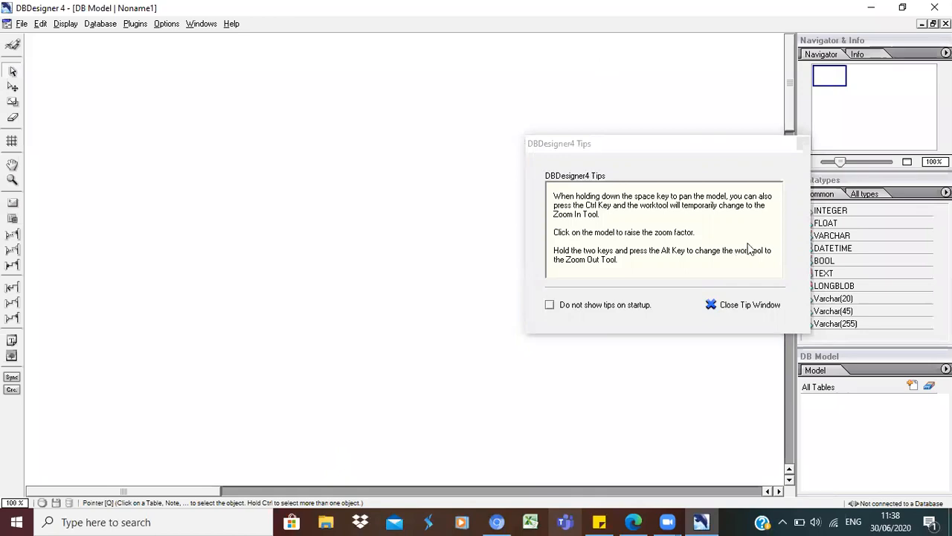
left_click(751, 311)
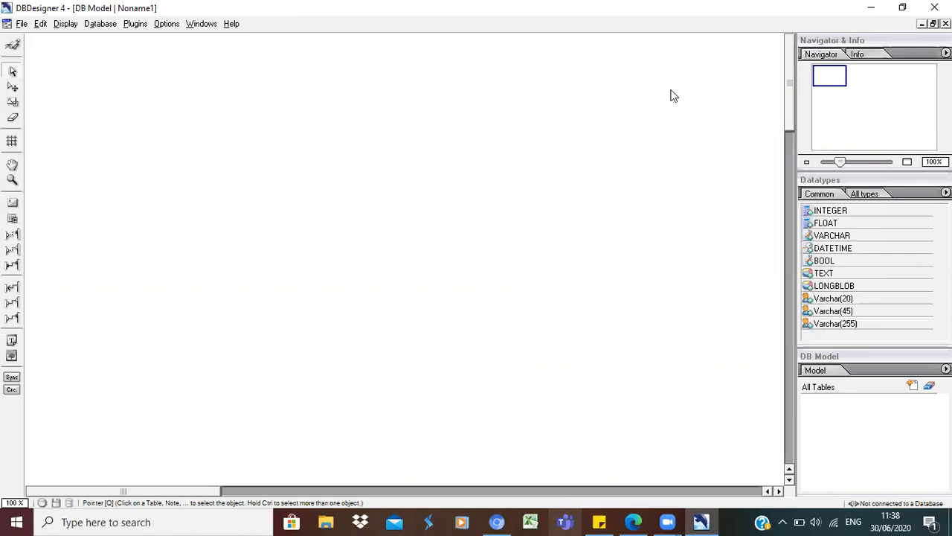
Restore the DBDesigner and PDF windows from full screen so they sit side by side
left_click(902, 8)
key("alt+Tab")
left_click(904, 9)
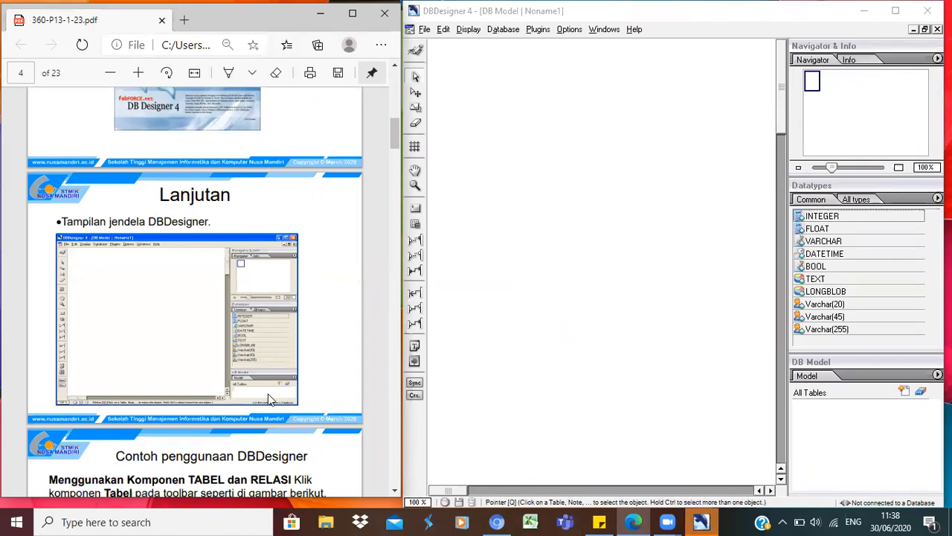
Place a new table on the empty model canvas and move it closer to the canvas's upper-left corner
scroll(268, 394, "down", 3)
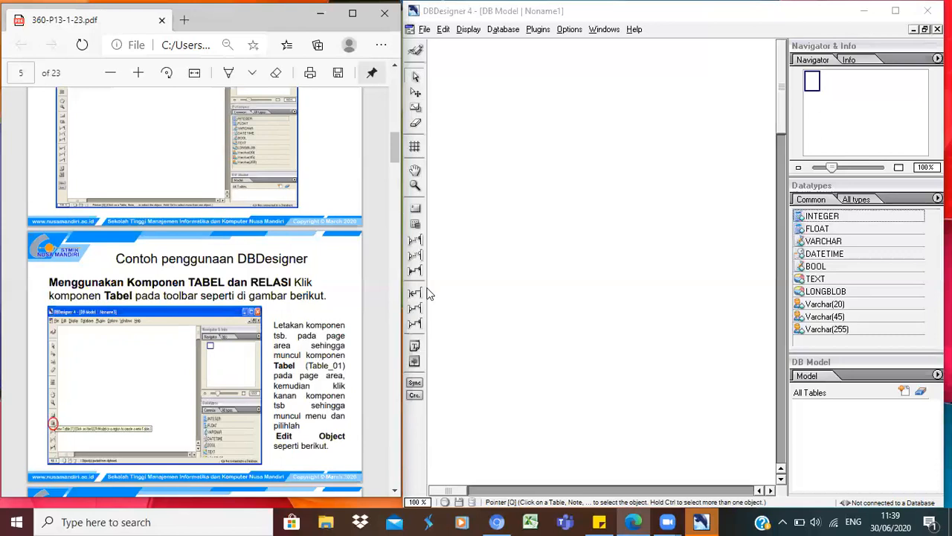
left_click(415, 225)
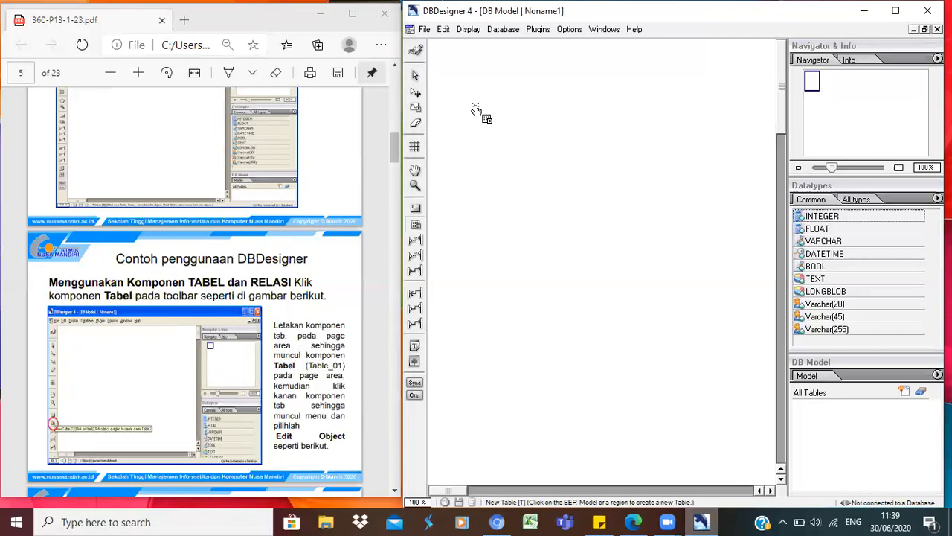
left_click(477, 110)
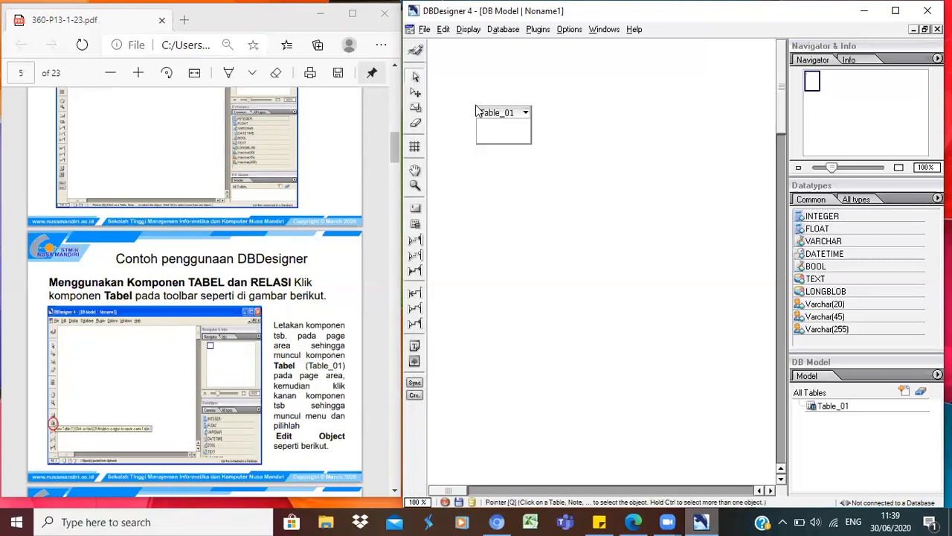
left_click_drag(502, 113, 471, 103)
left_click(470, 103)
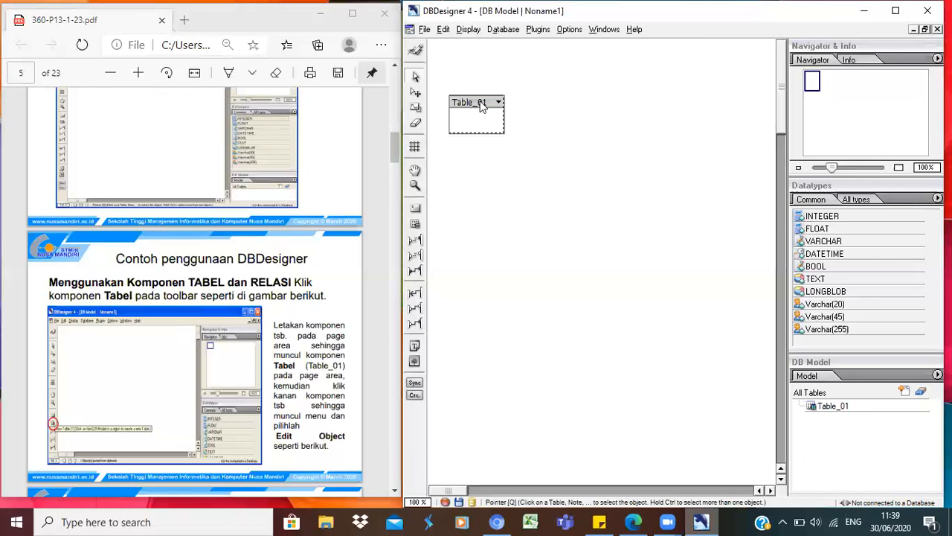
Open the new table in the Table Editor and name it faktur, as the PDF slide instructs
right_click(480, 104)
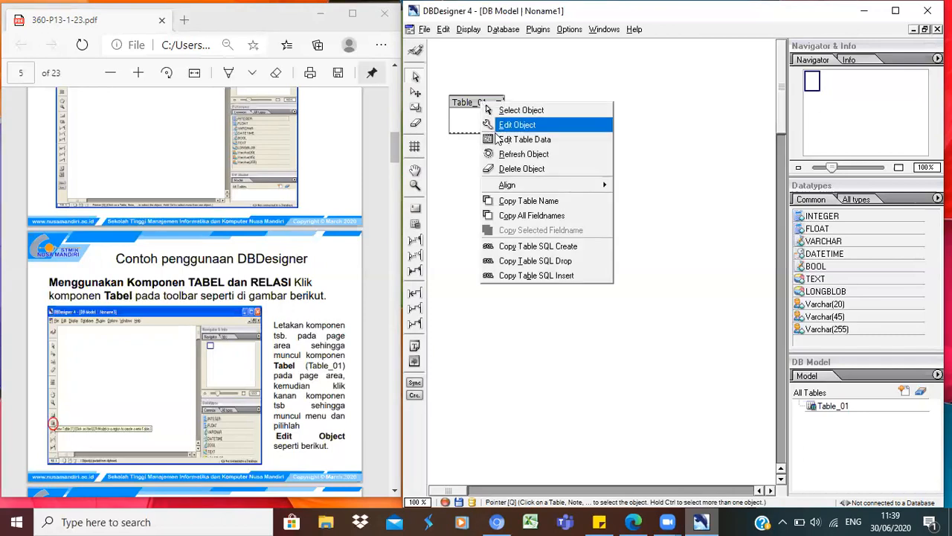
left_click(561, 243)
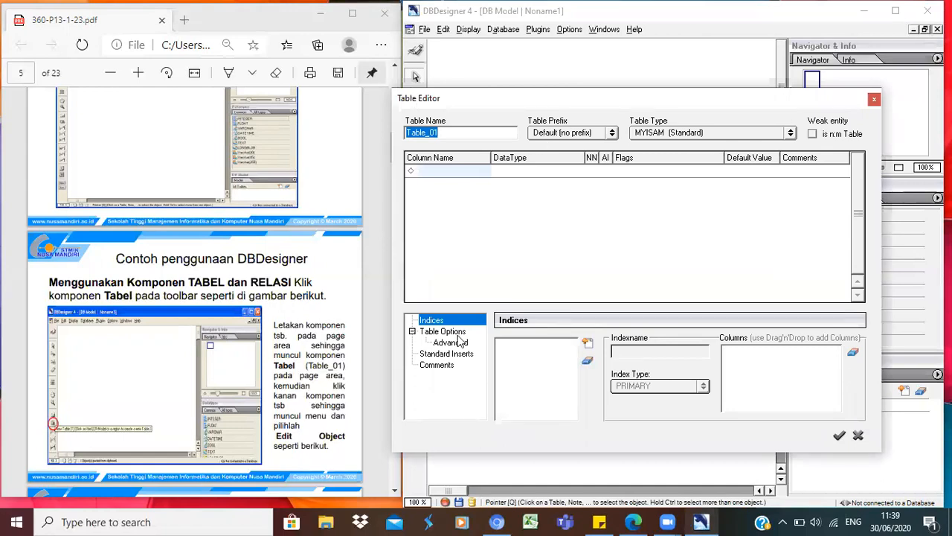
left_click(895, 404)
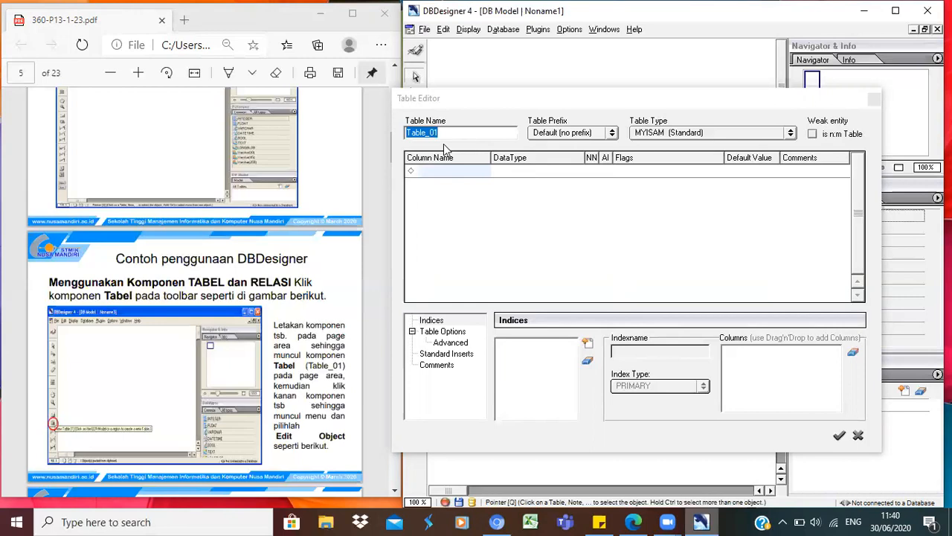
scroll(316, 351, "down", 3)
scroll(316, 351, "down", 5)
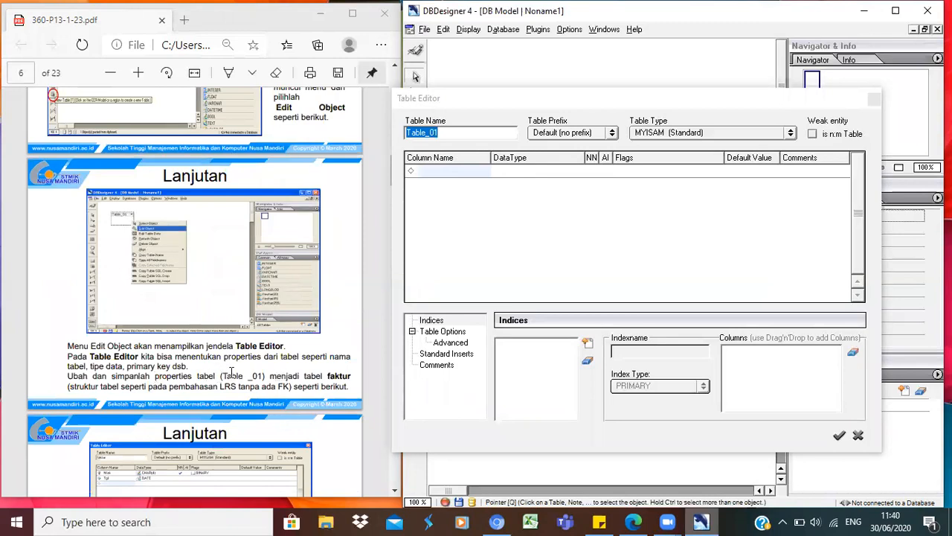
left_click_drag(222, 376, 264, 377)
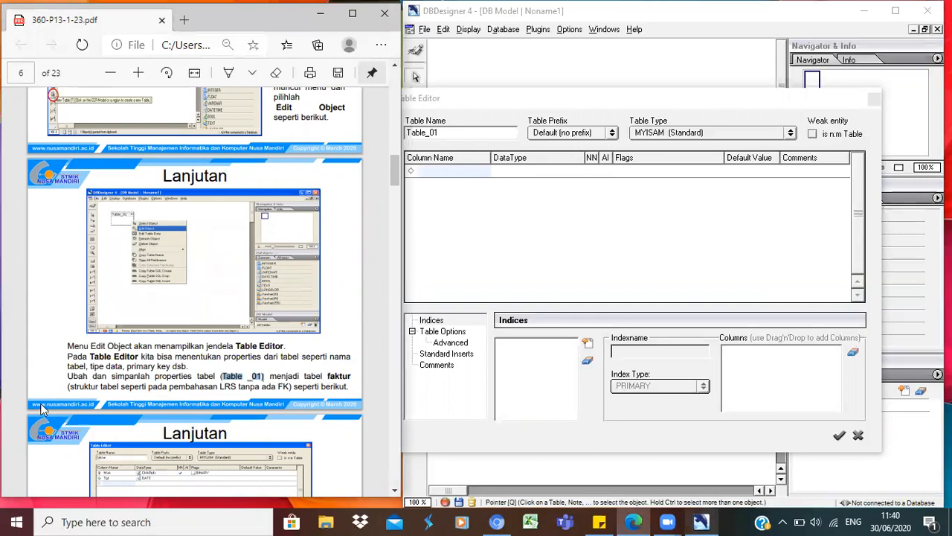
left_click(325, 376)
double_click(351, 377)
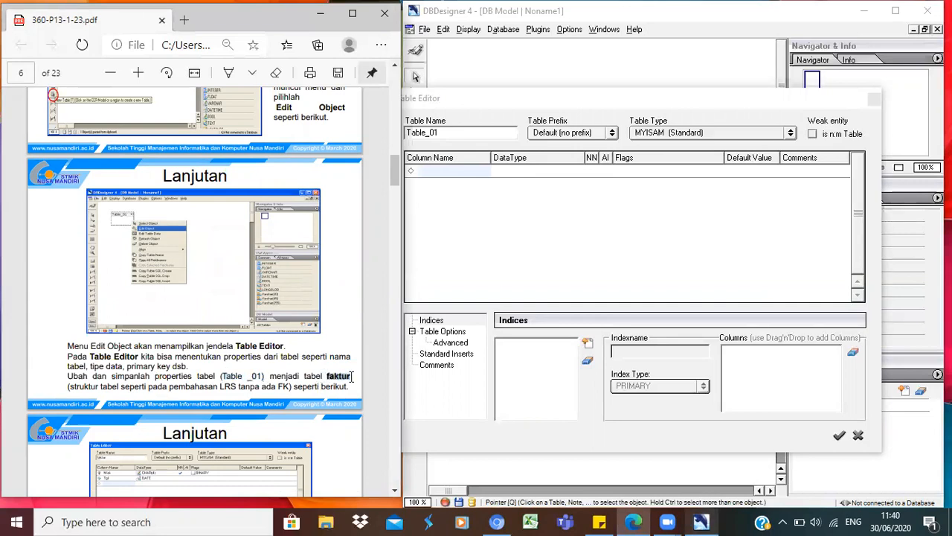
left_click(446, 134)
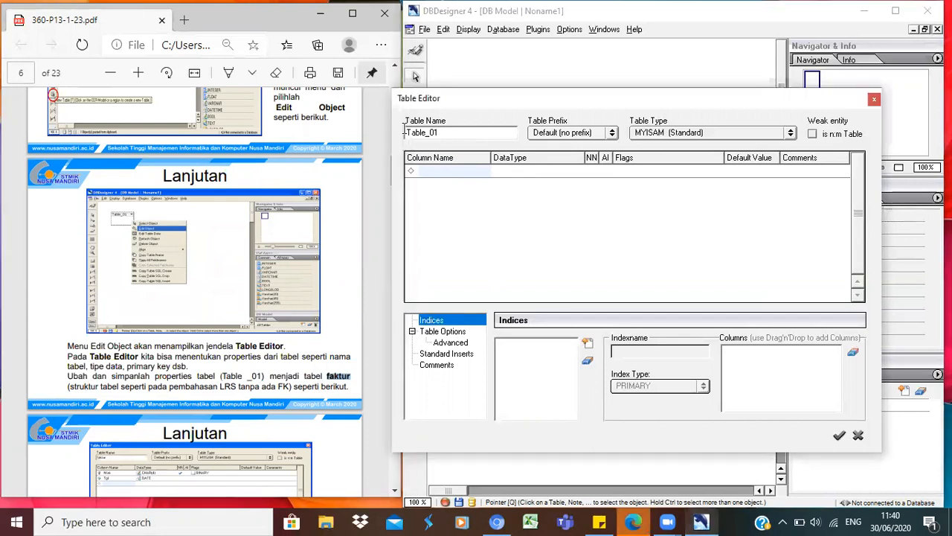
double_click(462, 133)
type("faktur")
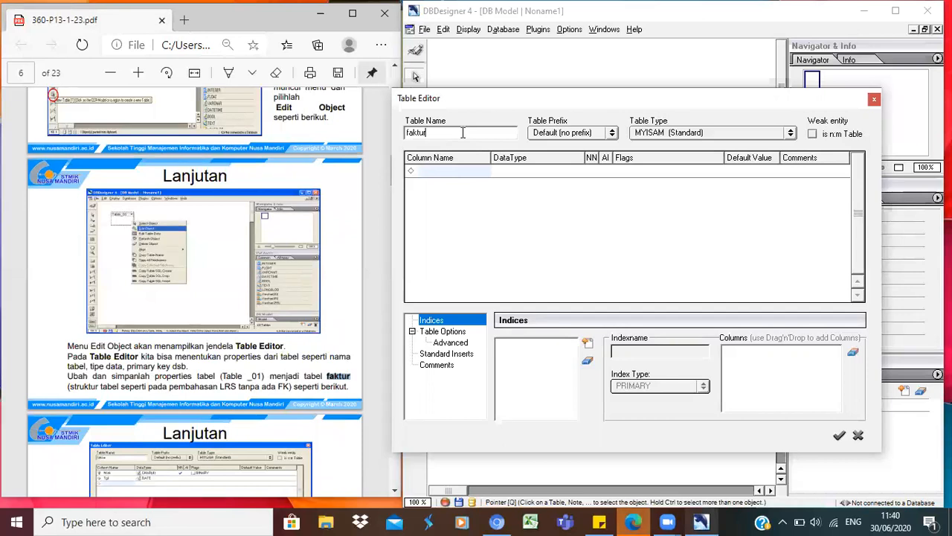
Add a primary key column Nfak of type CHAR(4) to the faktur table and turn off its auto-increment
scroll(335, 306, "down", 2)
scroll(335, 306, "down", 4)
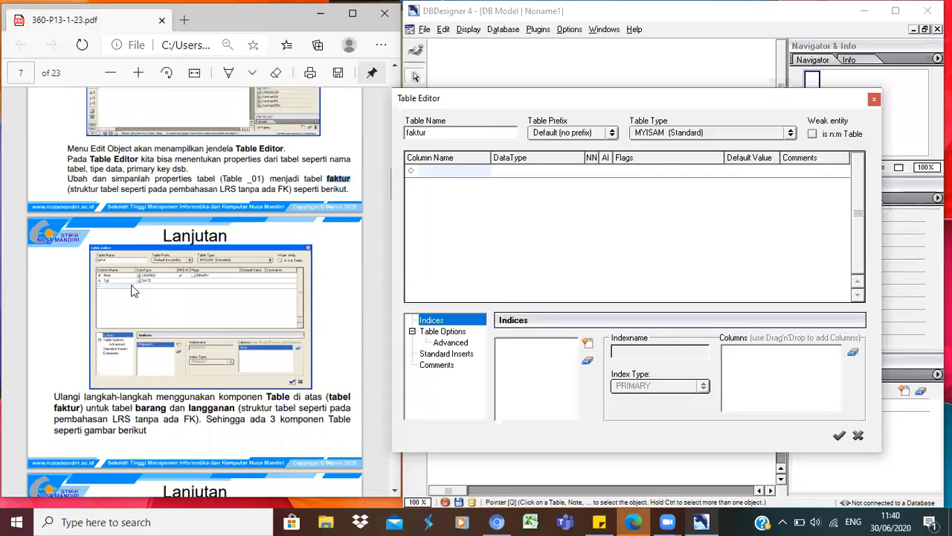
left_click(442, 172)
type("Nfak")
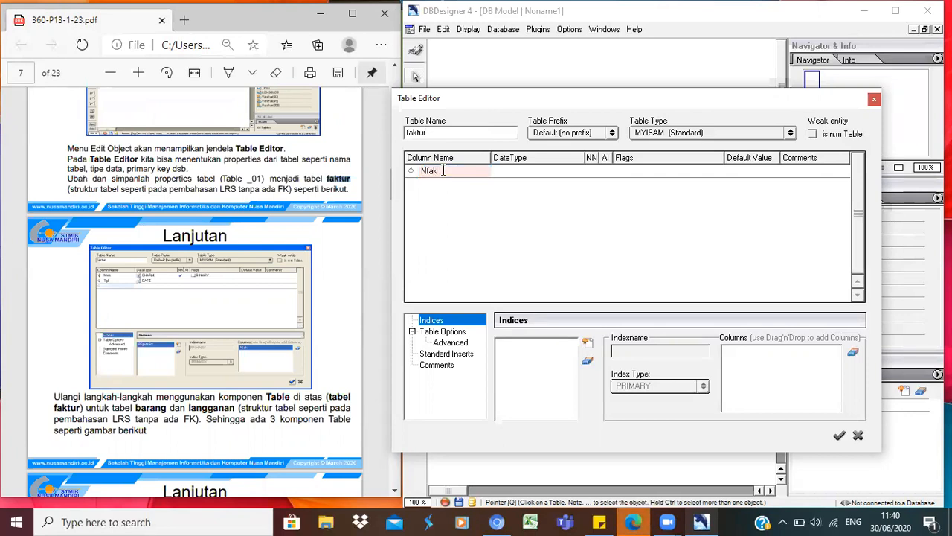
key("Tab")
type("CHAR(4)")
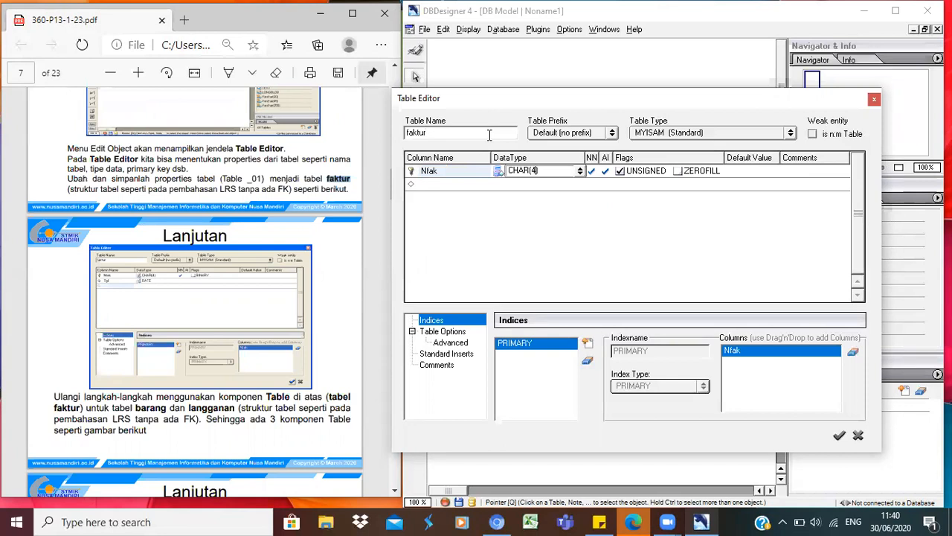
key("Return")
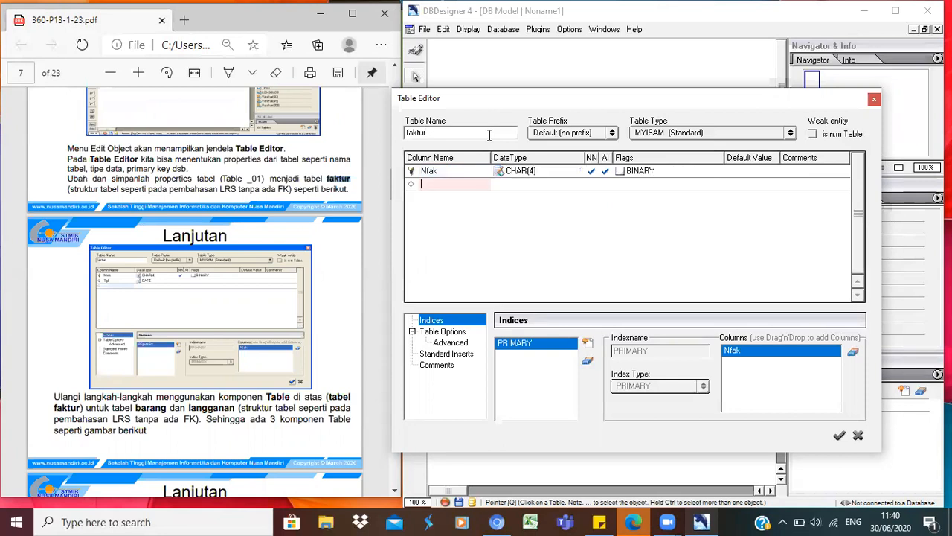
left_click(602, 175)
Add a column Tgl of type DATE to the faktur table and save the table definition
left_click(442, 185)
type("Tgl")
key("Tab")
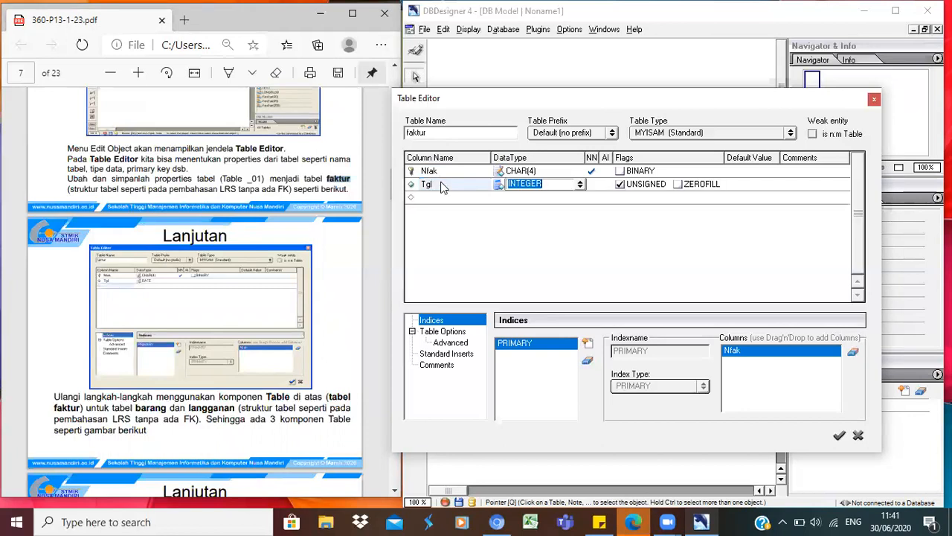
type("DATE")
key("Return")
key("Return")
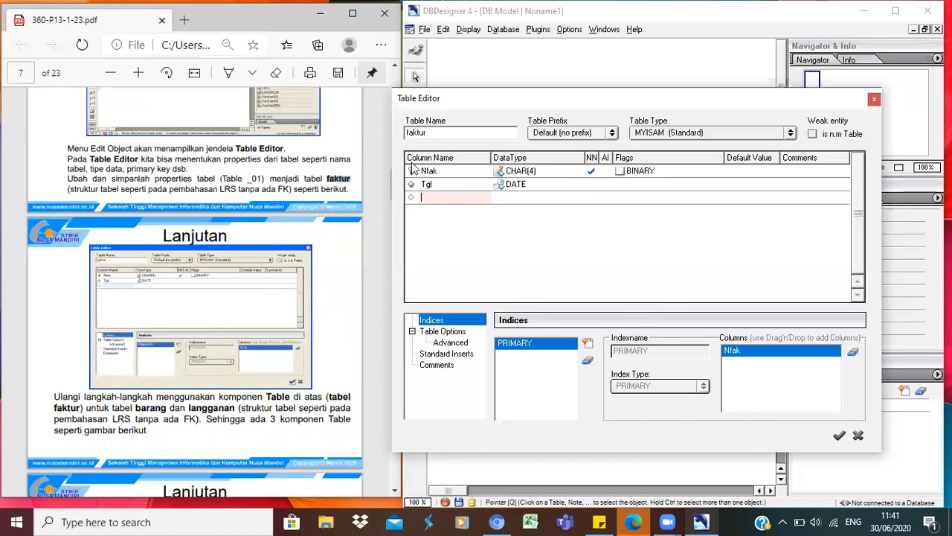
left_click(839, 438)
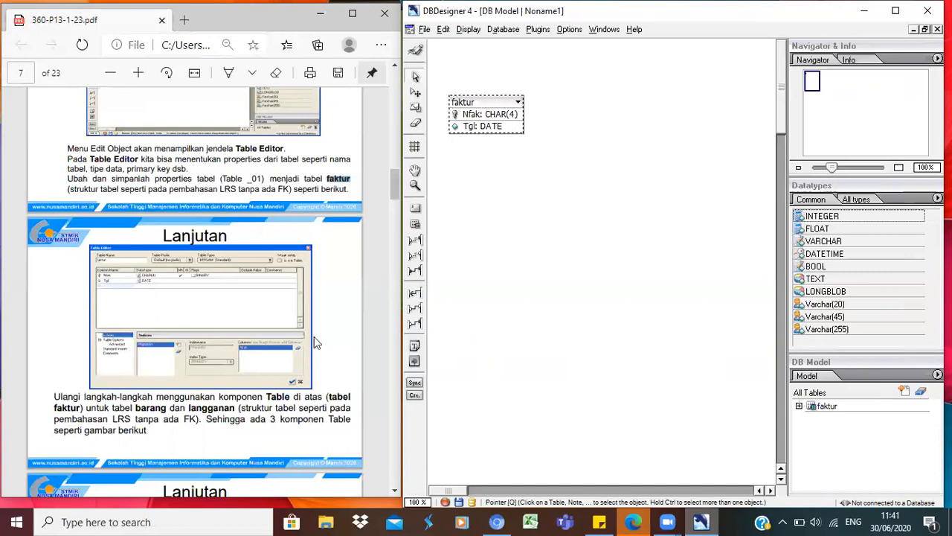
Place a second table to the right of faktur, open it in the Table Editor and name it barang
scroll(313, 342, "down", 3)
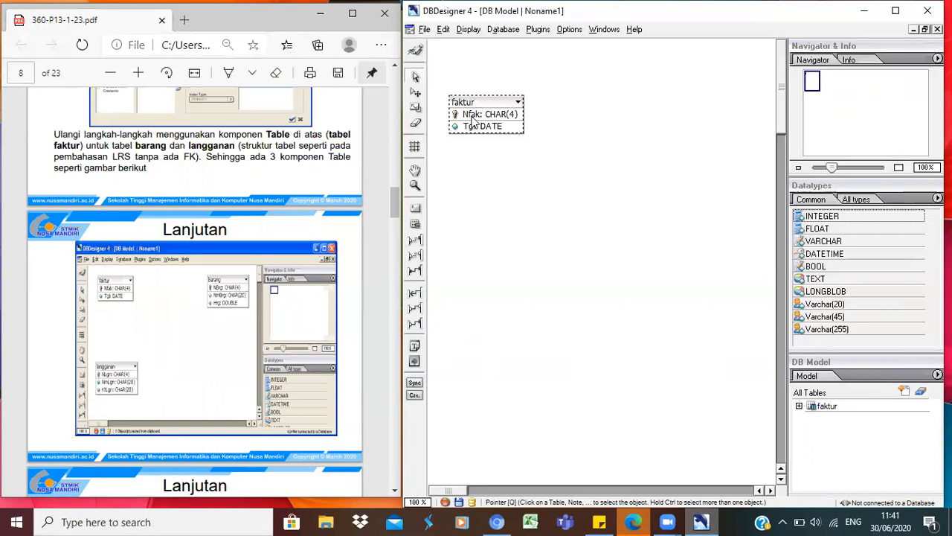
left_click(417, 226)
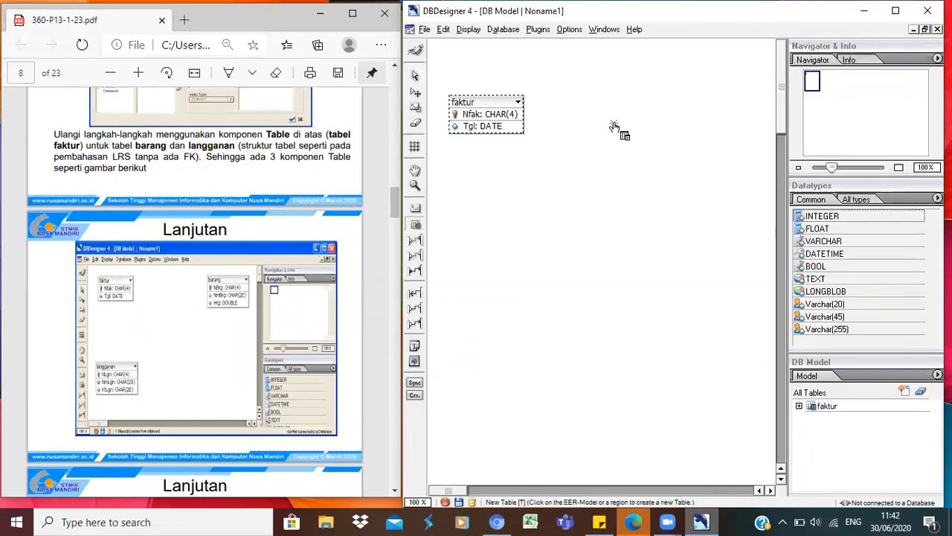
left_click(660, 105)
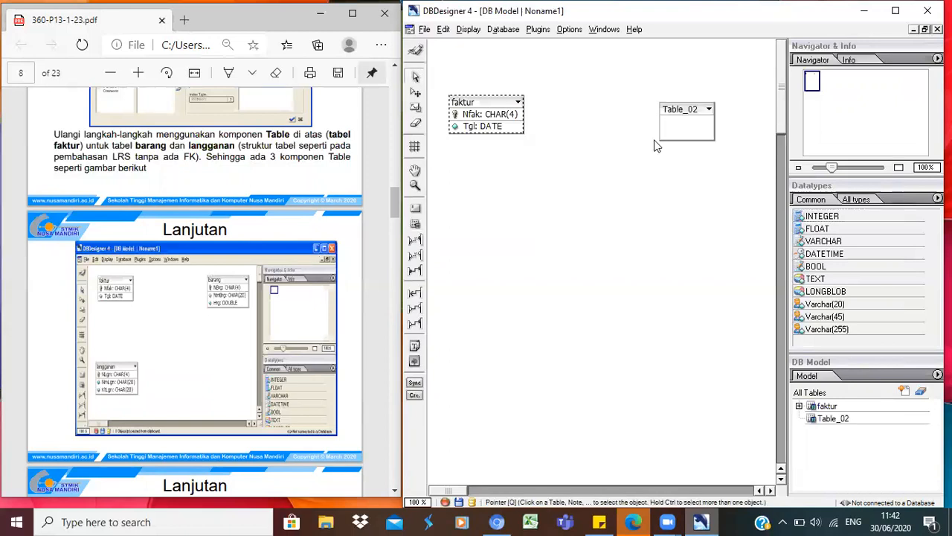
right_click(692, 109)
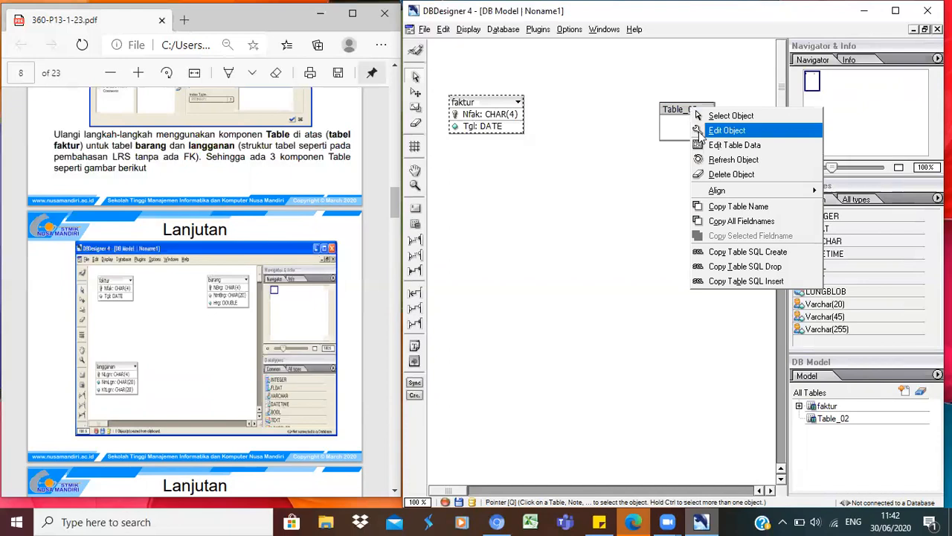
left_click(657, 169)
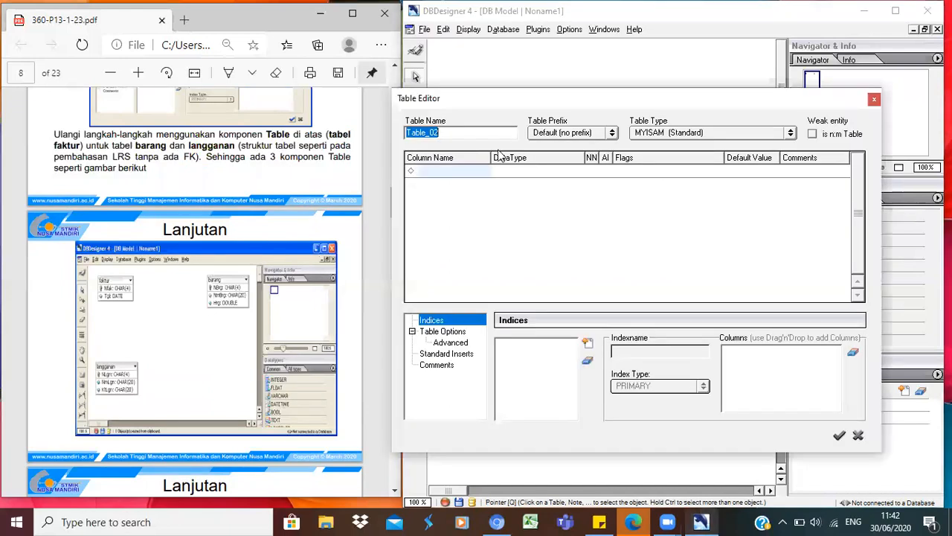
type("barang")
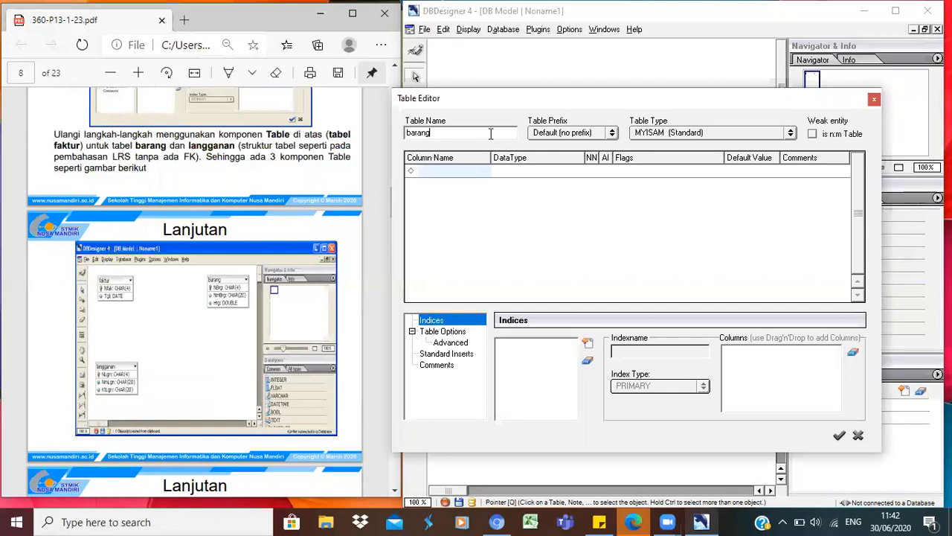
Add a primary key column NBrg of type CHAR(4) to the barang table and turn off its auto-increment
left_click(445, 170)
type("NBrg")
key("Tab")
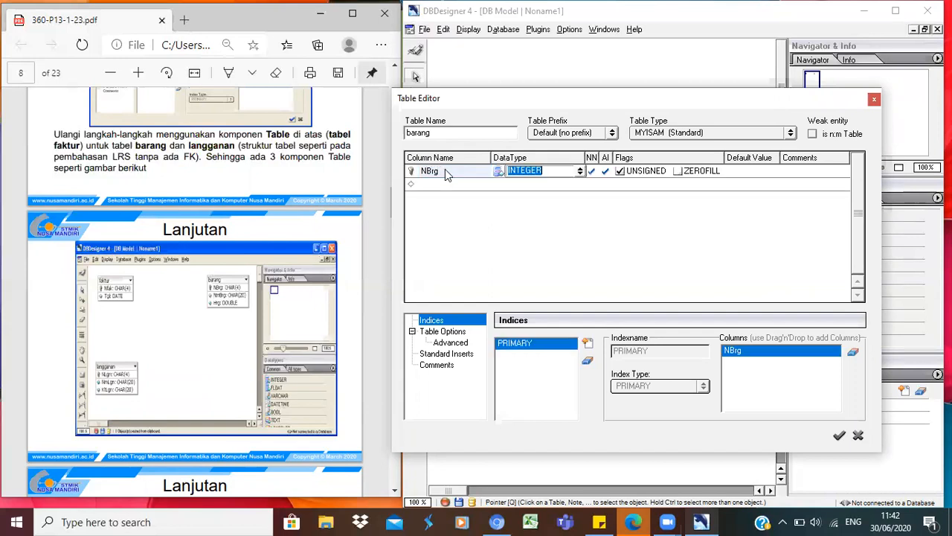
type("CHAR")
type("()")
type("4")
key("Return")
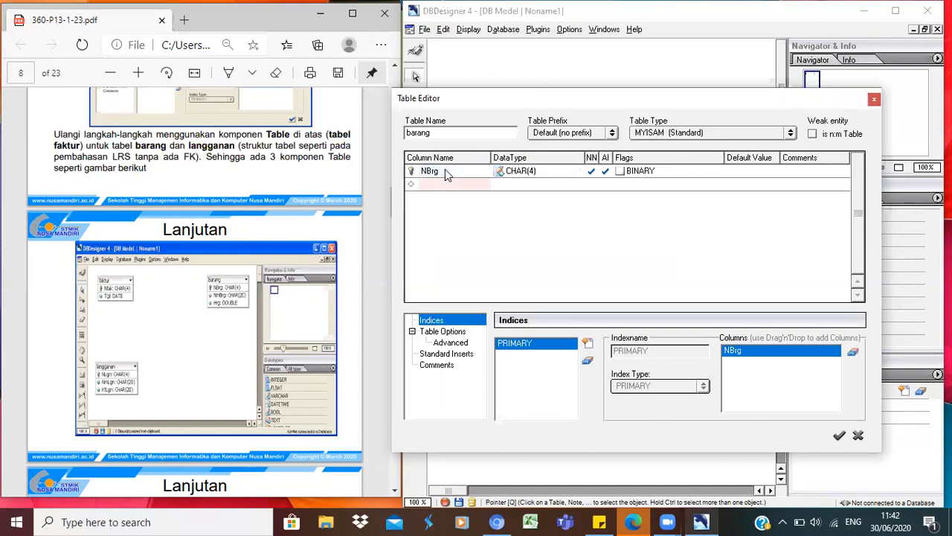
left_click(606, 170)
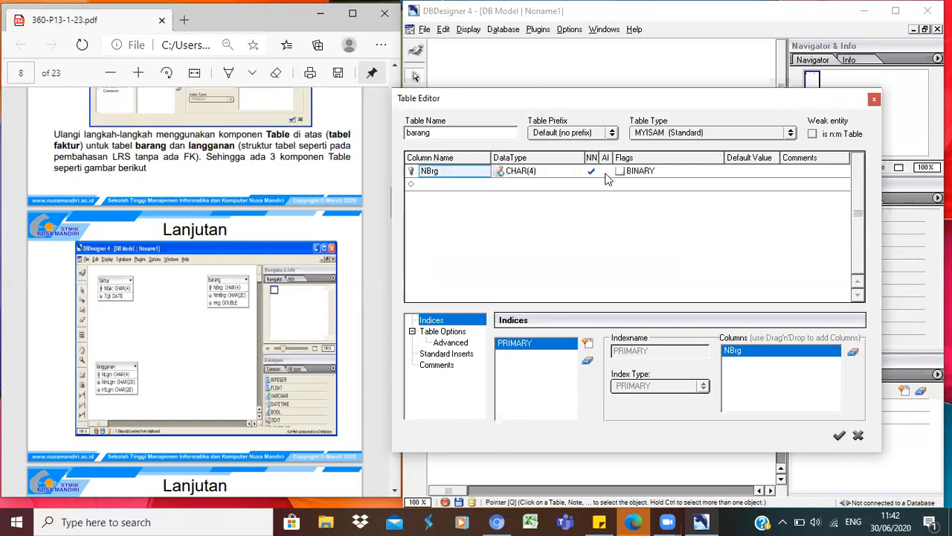
Add a column NmBrg of type CHAR(20) below NBrg in the barang table
left_click(460, 186)
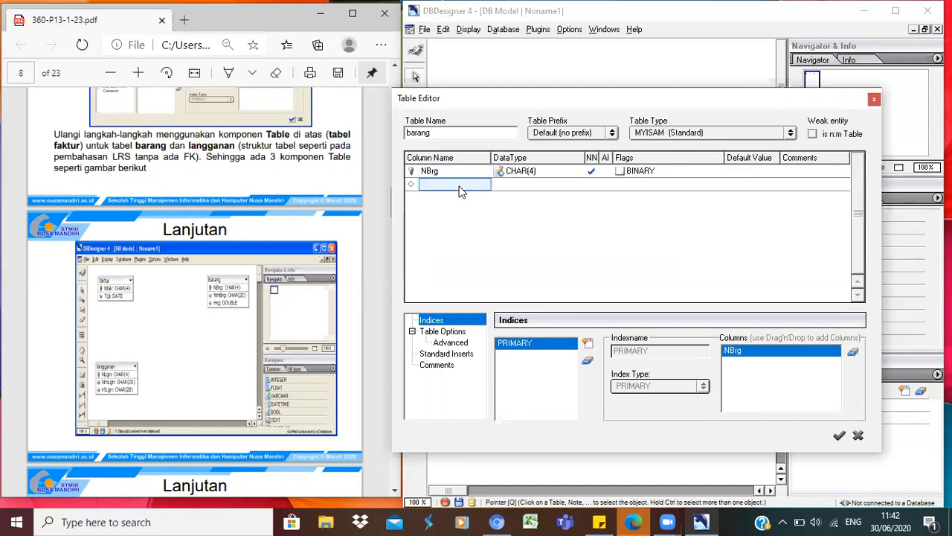
type("NmBrg")
key("Tab")
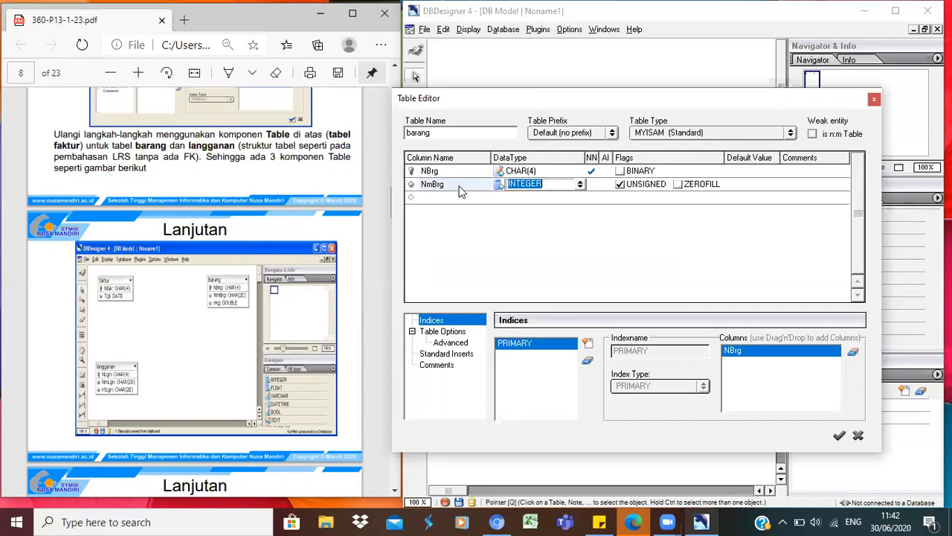
type("CHAR(20)")
key("Return")
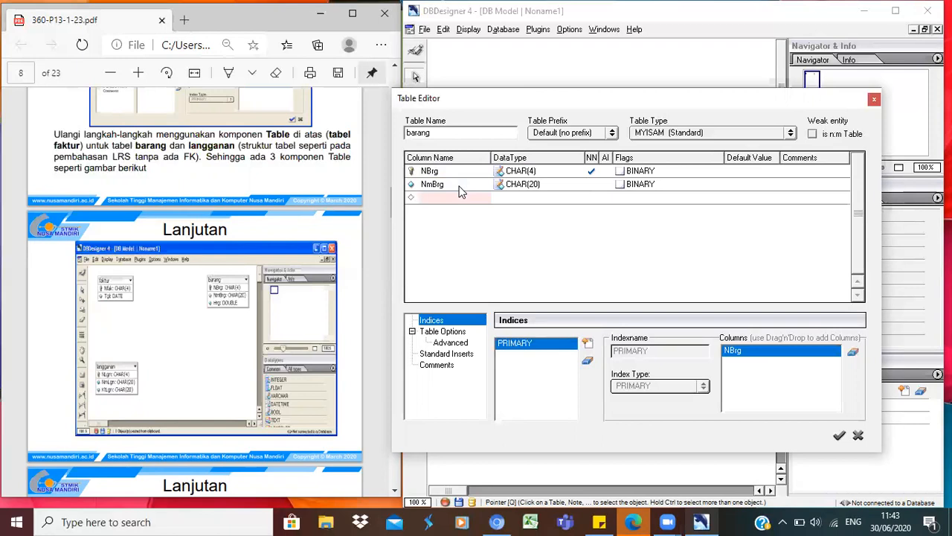
Add a column Hrg of type DOUBLE to the barang table and save the table definition
type("Hrg")
key("Tab")
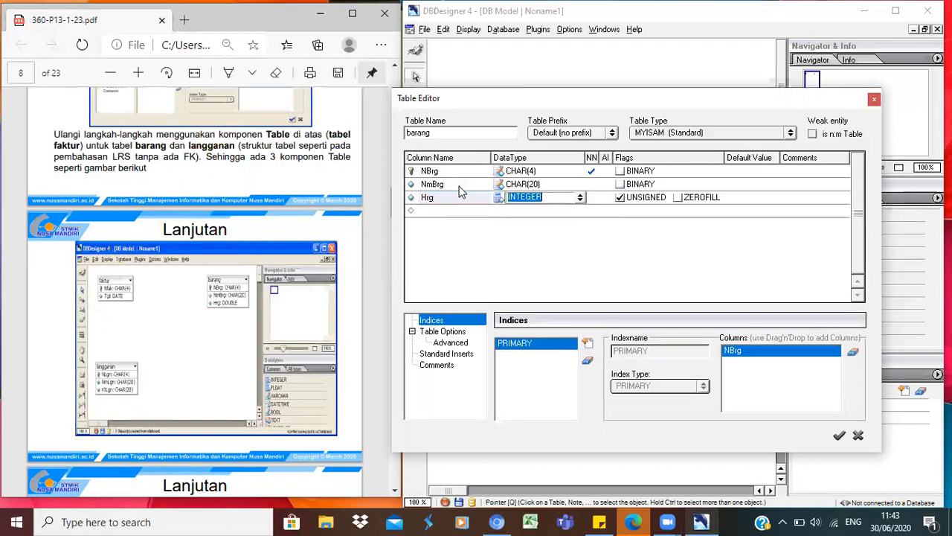
type("DOUBLE")
key("Return")
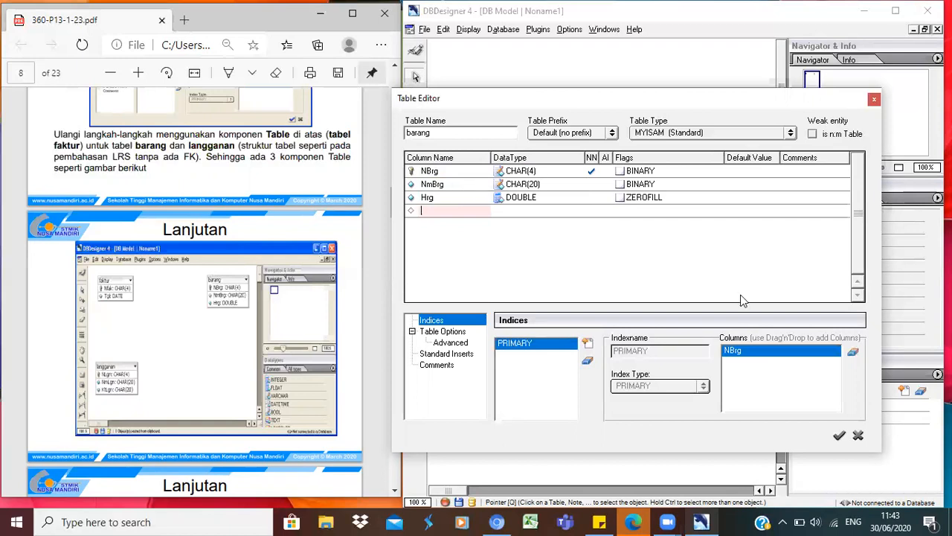
left_click(840, 438)
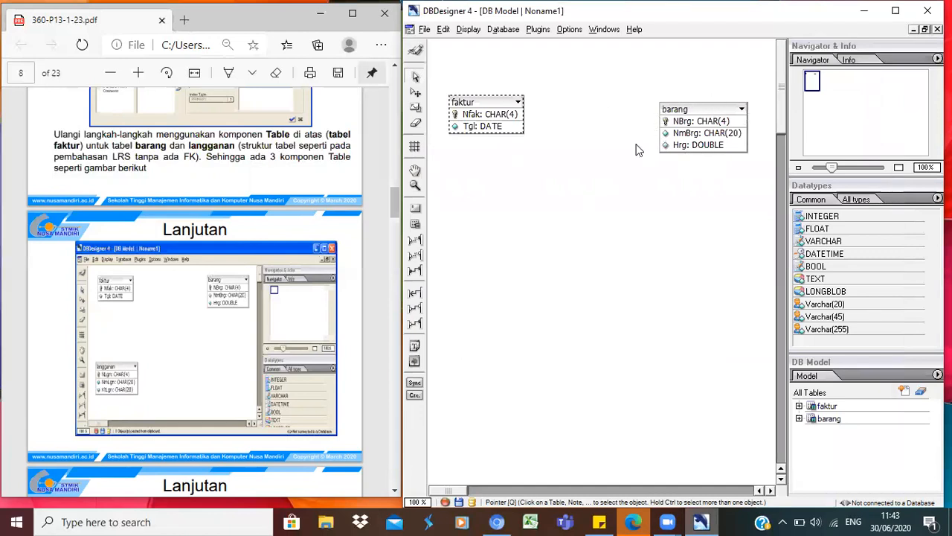
Place a third table below faktur, open it in the Table Editor and name it langganan
left_click(416, 224)
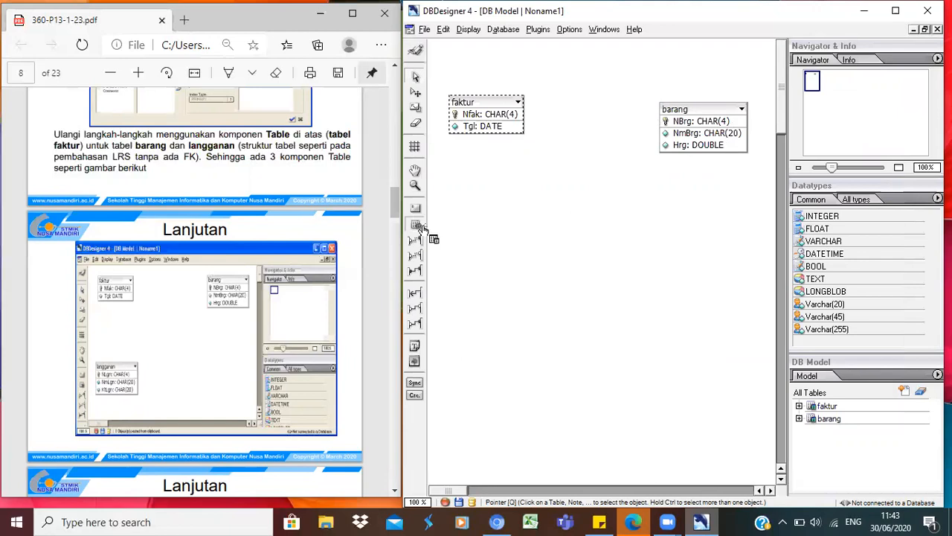
left_click(462, 291)
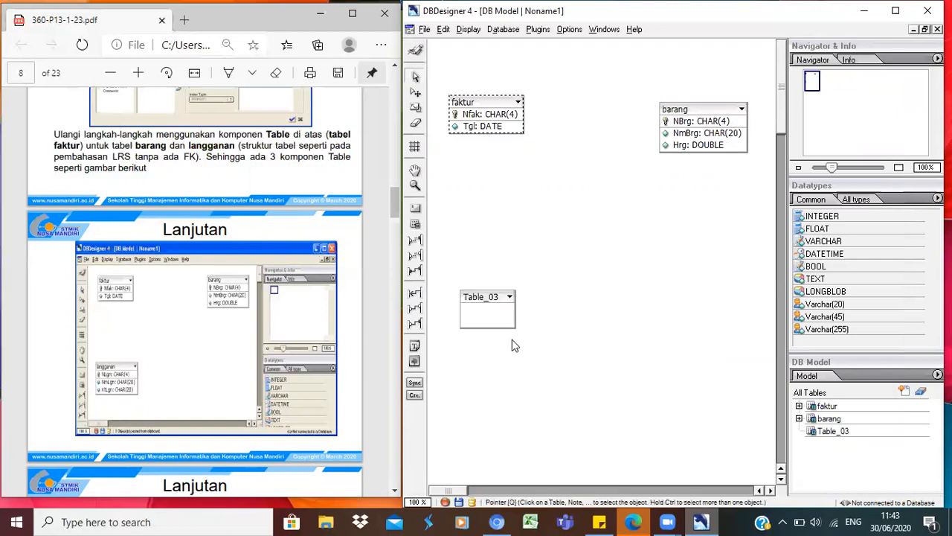
right_click(497, 298)
left_click(604, 340)
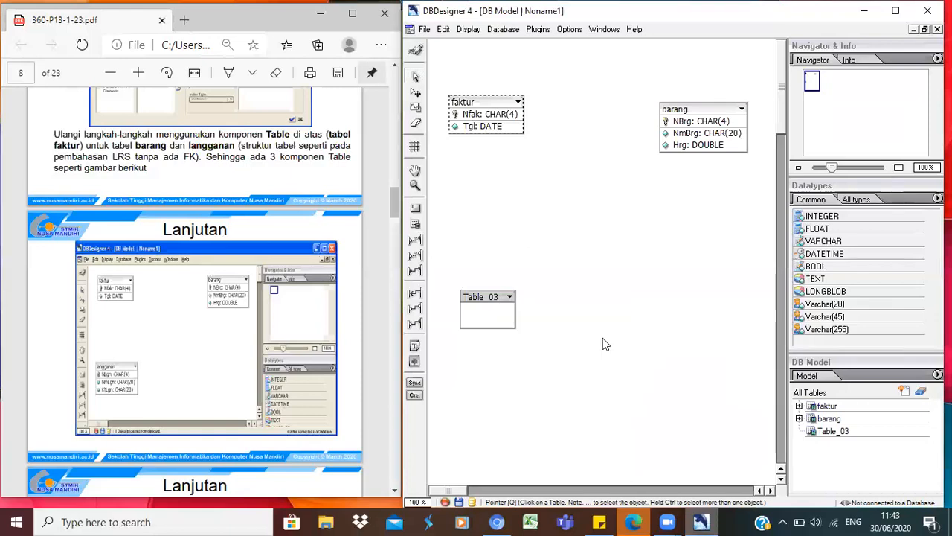
double_click(487, 311)
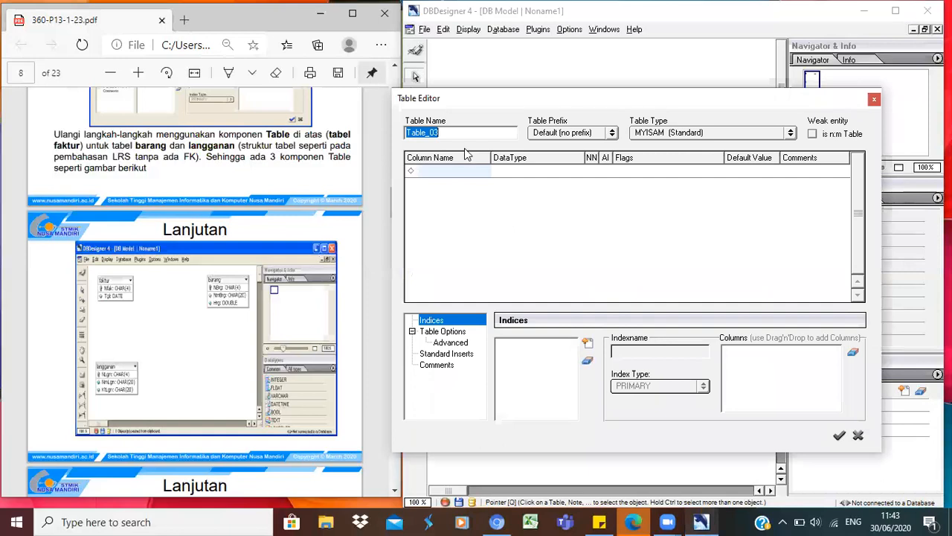
type("langganan")
Add a primary key column NLgn of type CHAR(4) to the langganan table and turn off its auto-increment
left_click(445, 171)
type("NLgn")
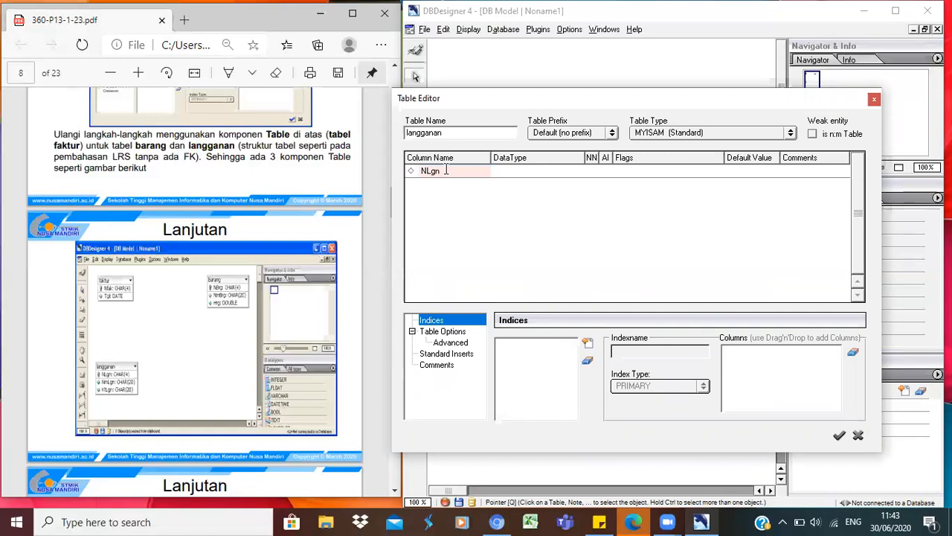
key("Tab")
type("C")
key("Right")
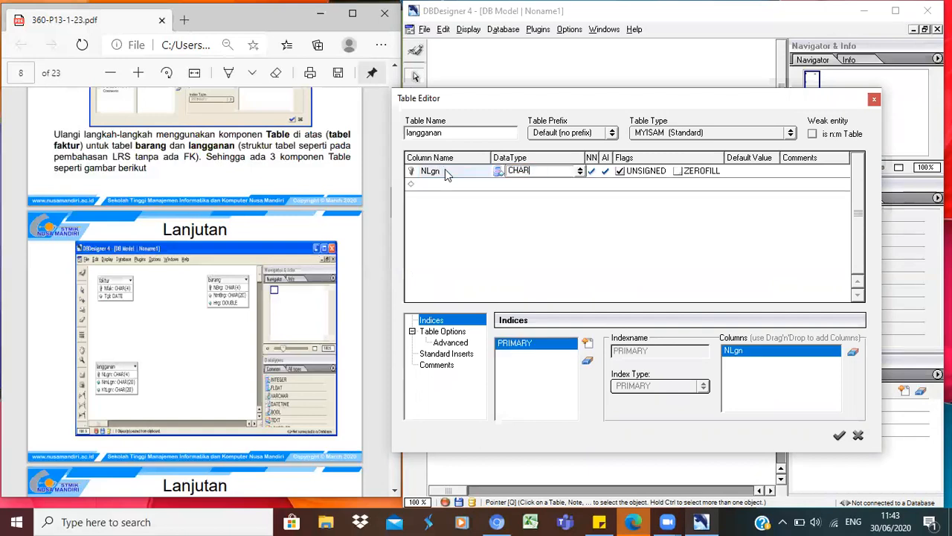
type("()")
type("4")
key("Return")
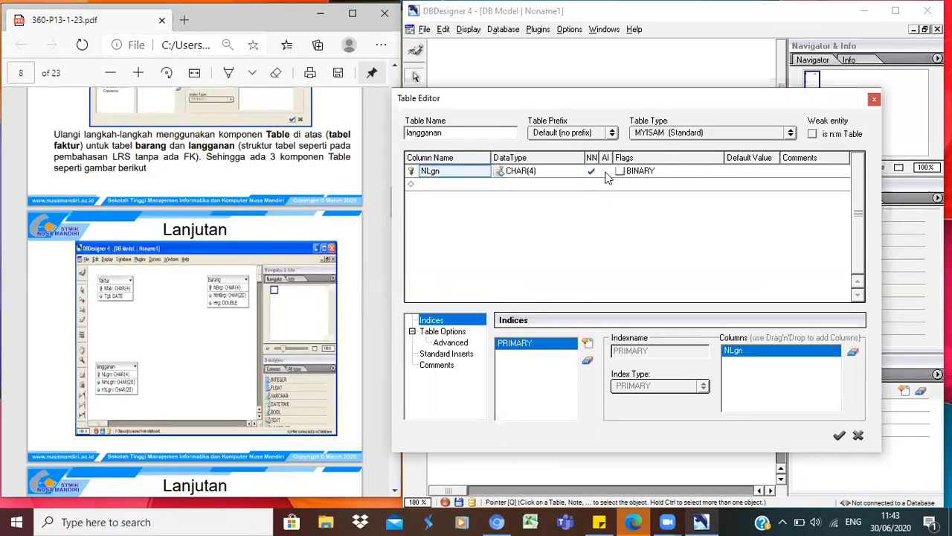
Add a column NmLgn of type CHAR(20) below NLgn in the langganan table
left_click(444, 189)
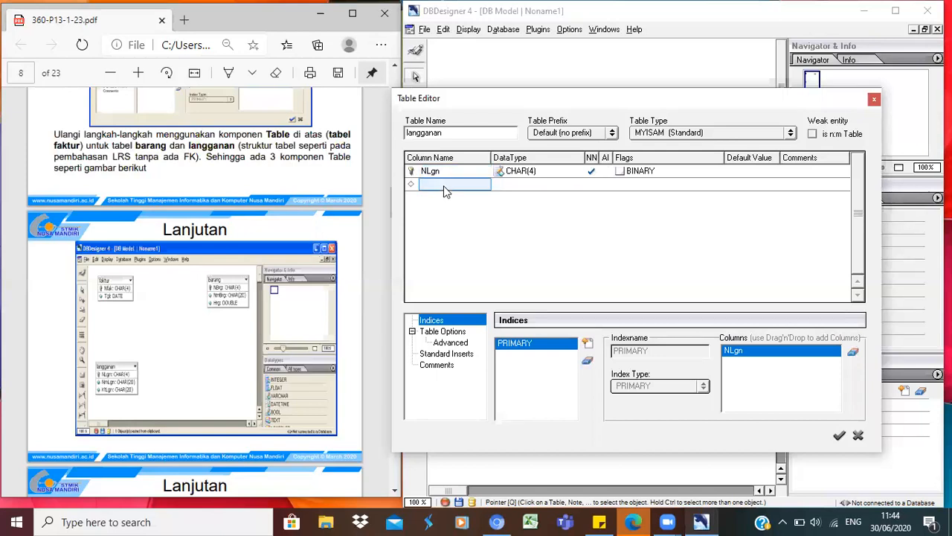
type("NmLgn")
key("Return")
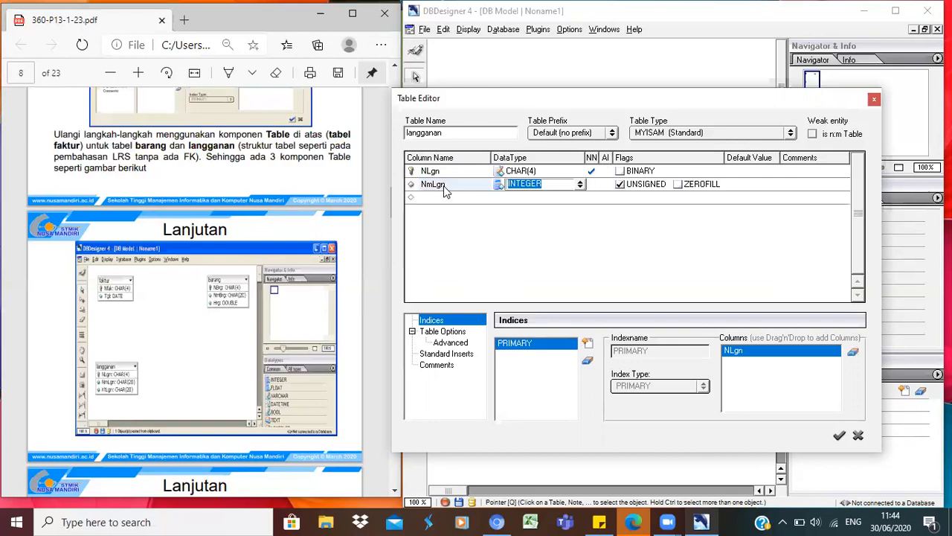
type("CHAR(20")
key("Return")
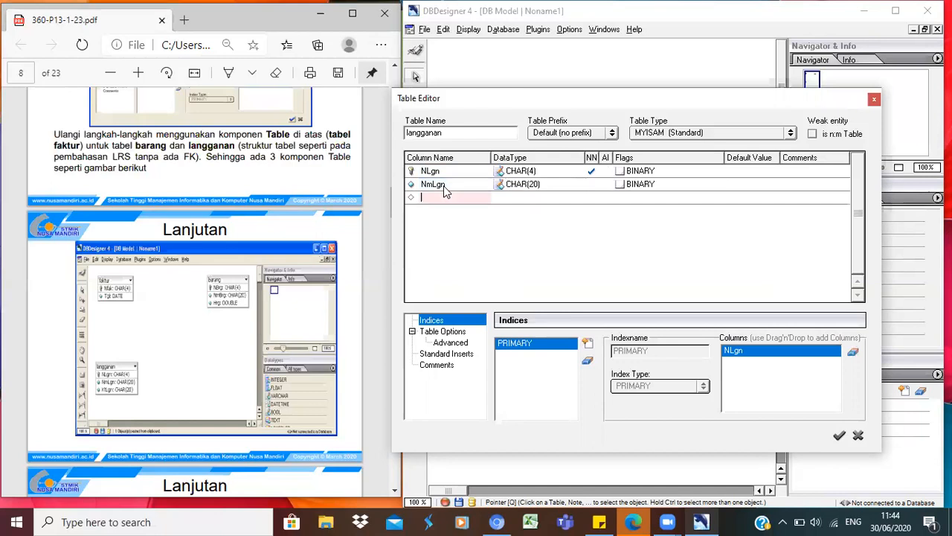
Add a column KtLgn of type CHAR(20) to the langganan table and save the table definition
type("KtLgn")
key("Tab")
type("c")
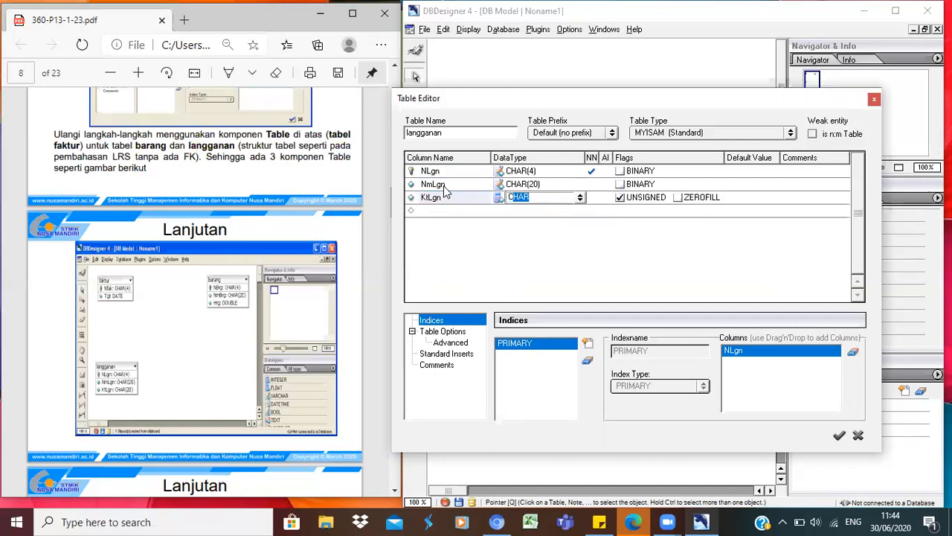
key("Right")
key("Right")
key("Right")
type("()")
type("20")
key("Return")
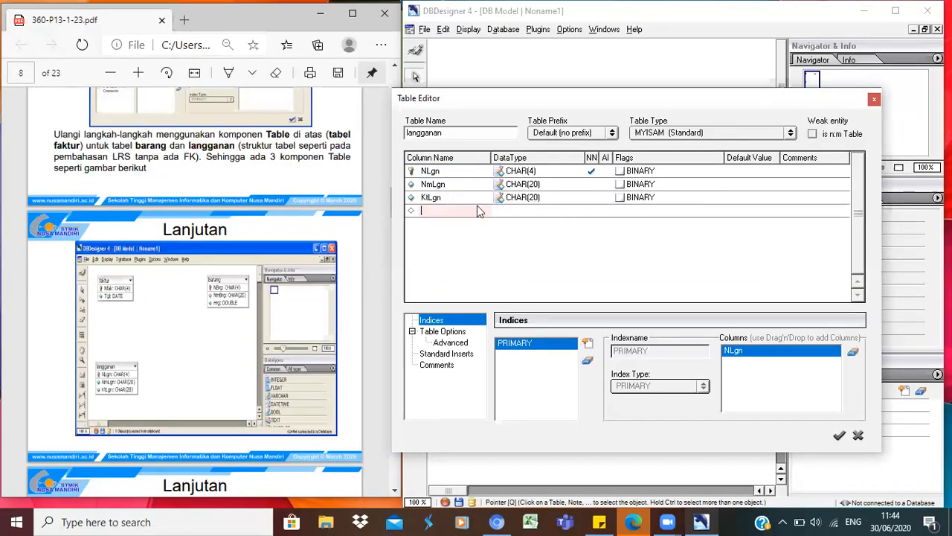
left_click(839, 436)
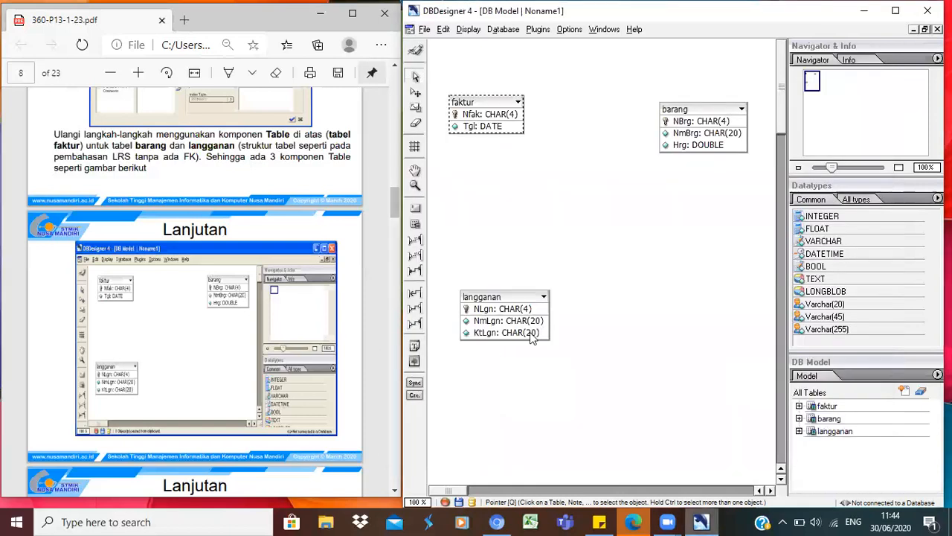
Create a 1:n non-identifying relation from langganan to faktur, as the PDF slide instructs
scroll(293, 373, "down", 3)
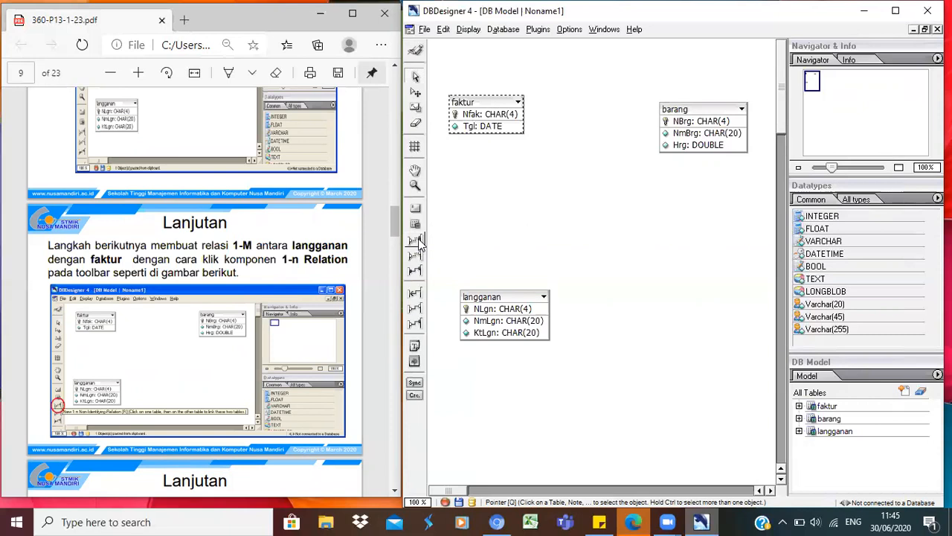
left_click(417, 240)
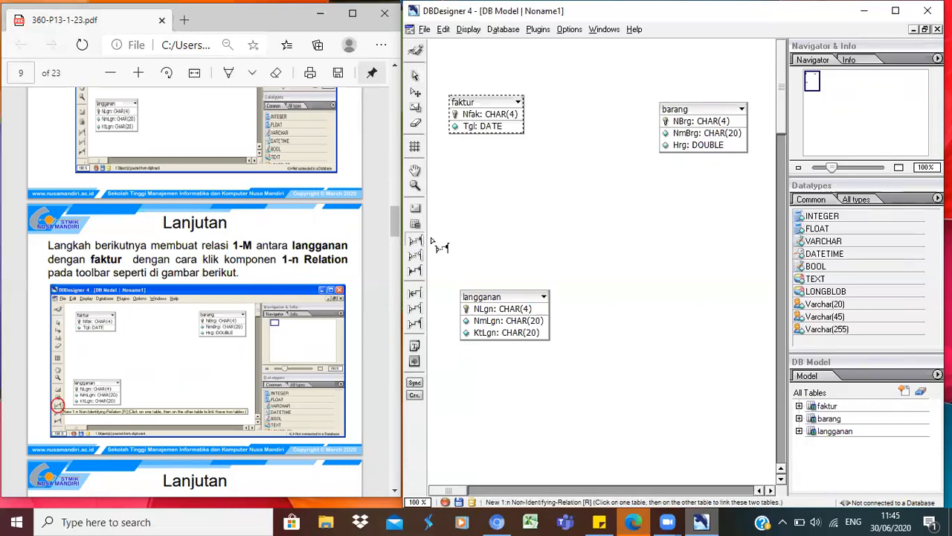
left_click(499, 300)
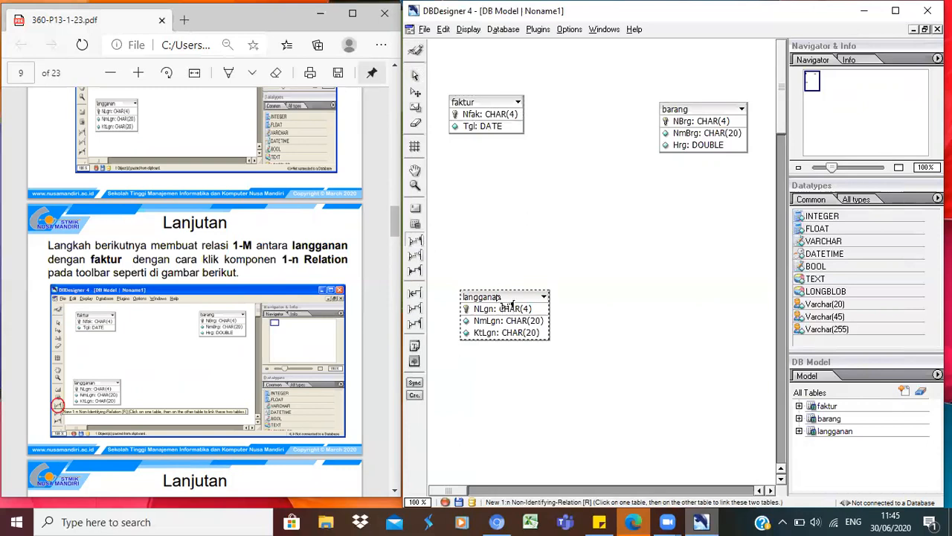
left_click(478, 106)
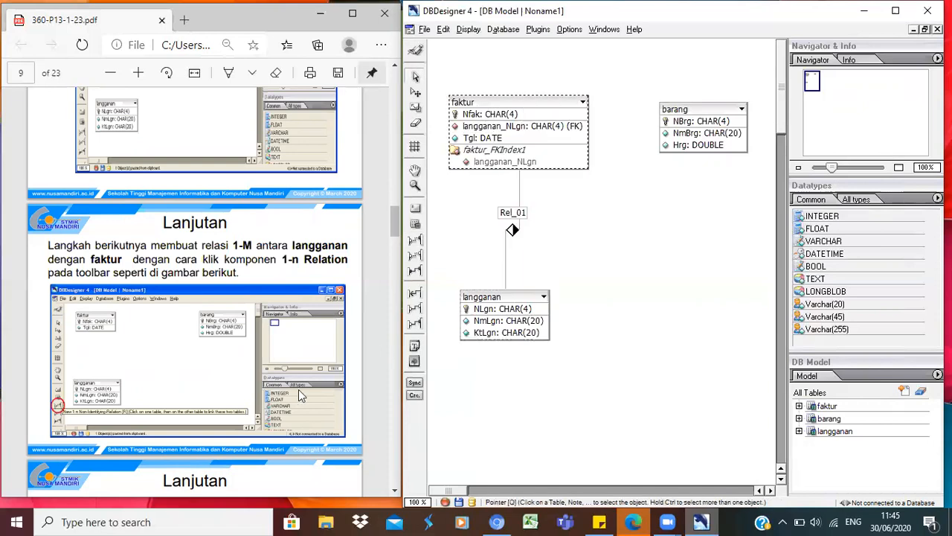
Create an n:m relation from faktur to barang, following the PDF slide on the M-M relation
scroll(290, 395, "down", 3)
scroll(289, 390, "down", 2)
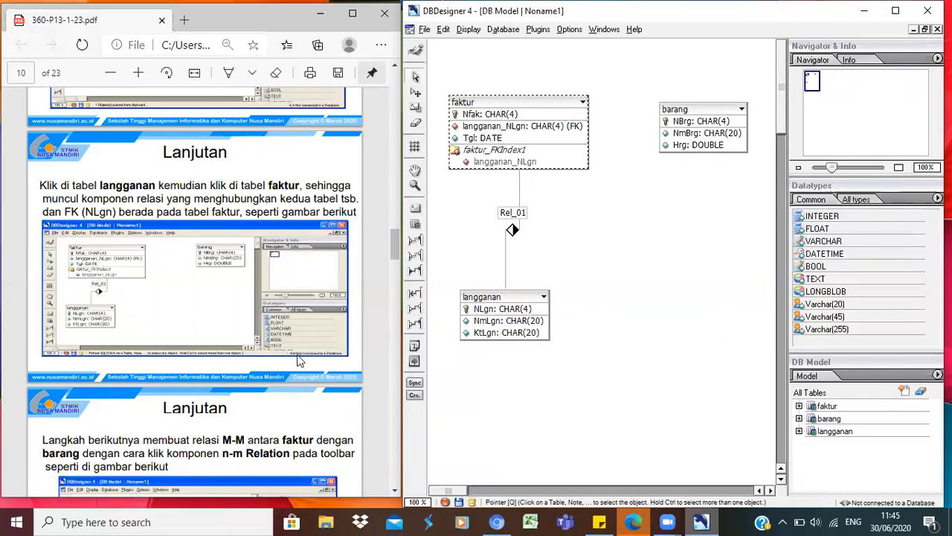
scroll(300, 353, "down", 3)
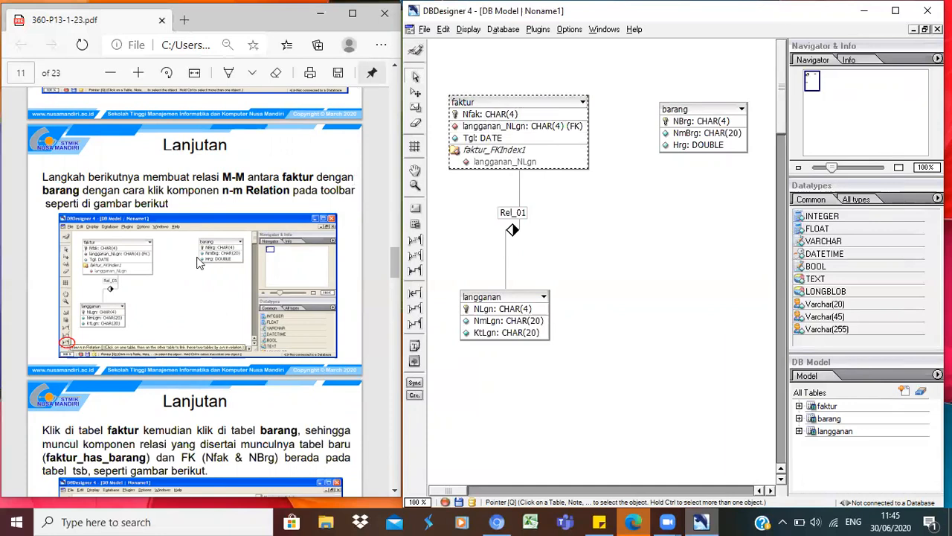
left_click(416, 274)
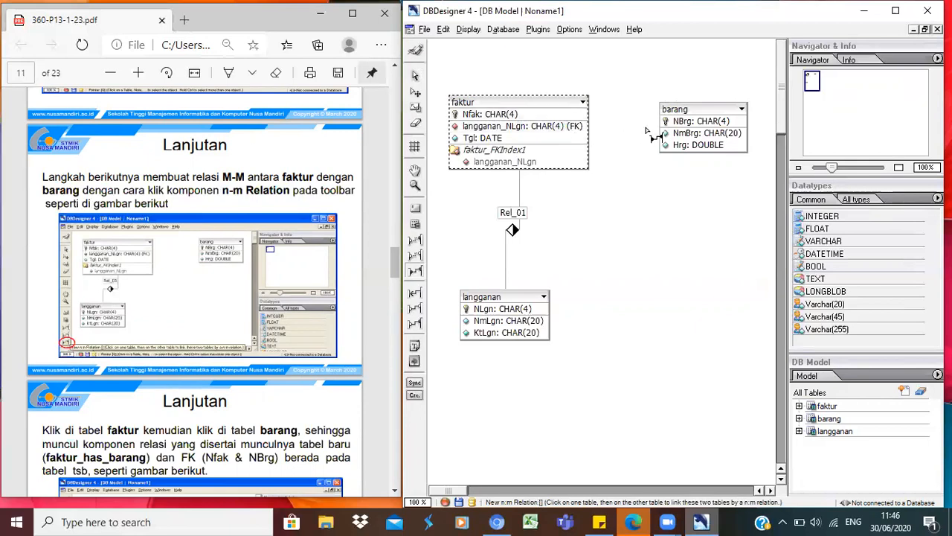
left_click(678, 128)
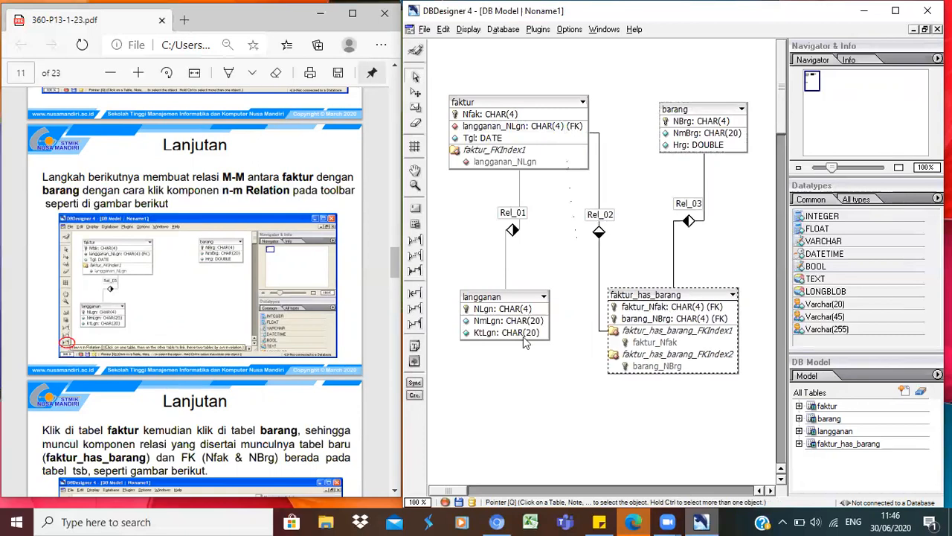
Read the PDF slides on the n:m relation and on editing faktur_has_barang, highlighting its new table name and additional fields
scroll(182, 431, "down", 3)
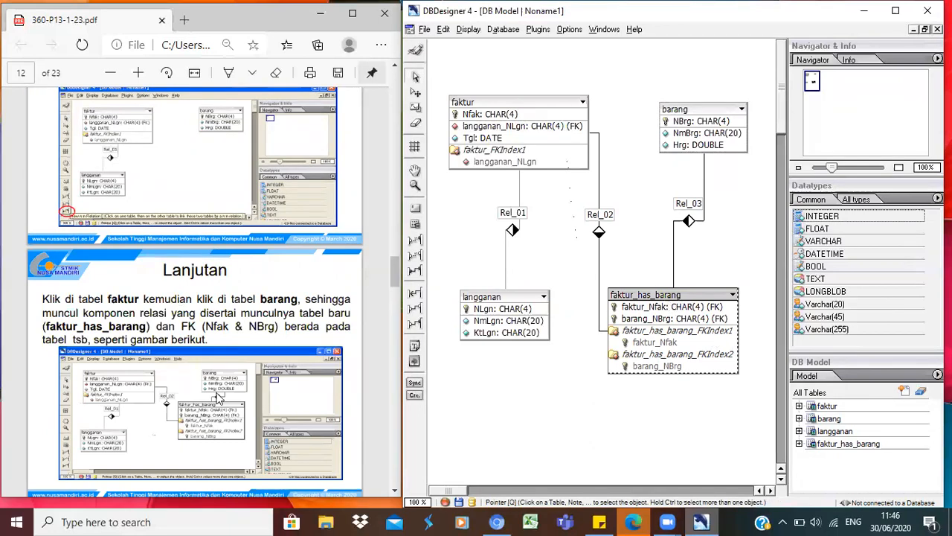
scroll(146, 394, "down", 2)
scroll(147, 394, "down", 2)
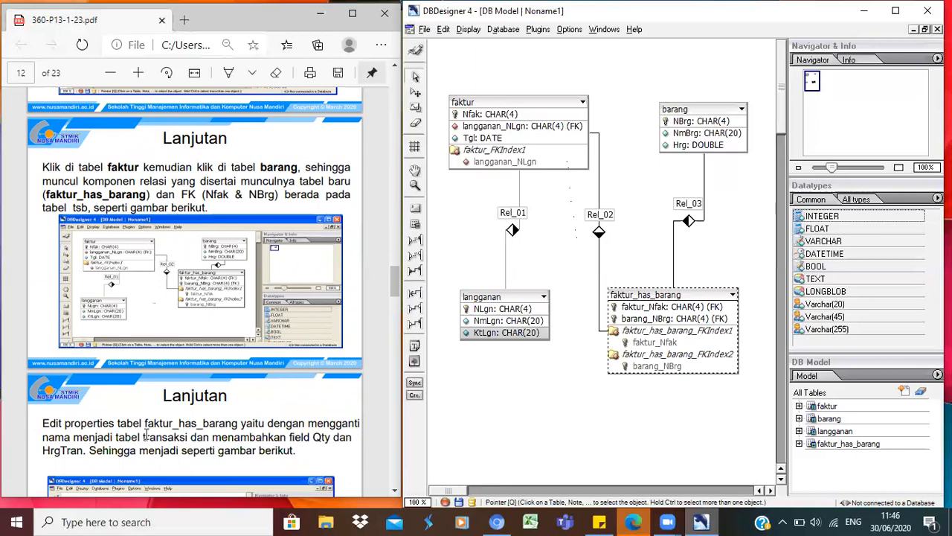
left_click_drag(144, 437, 187, 438)
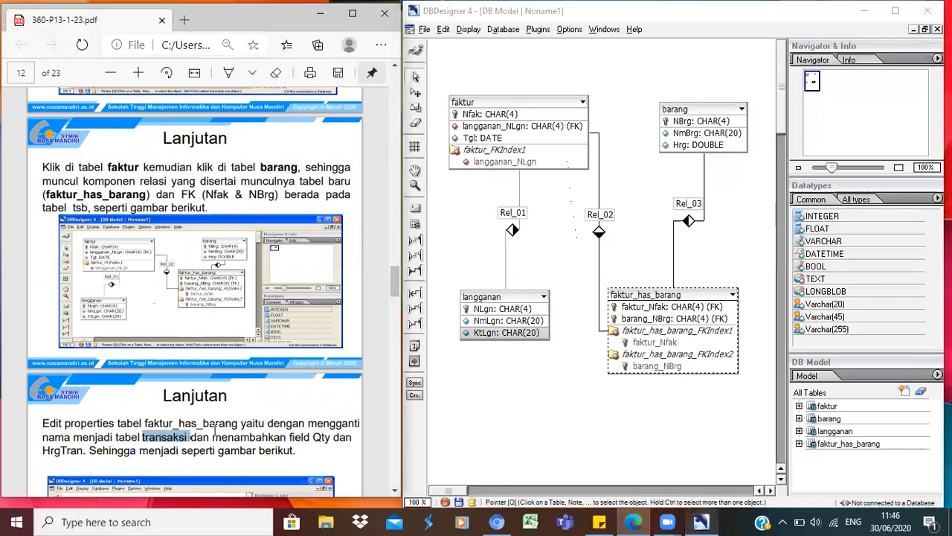
scroll(217, 425, "down", 3)
scroll(216, 426, "down", 2)
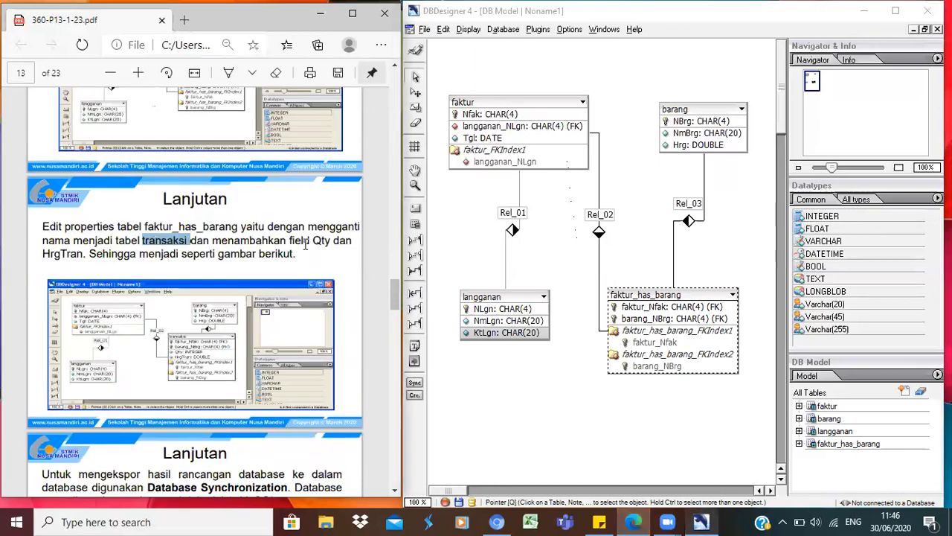
left_click_drag(289, 240, 330, 241)
left_click_drag(43, 254, 83, 254)
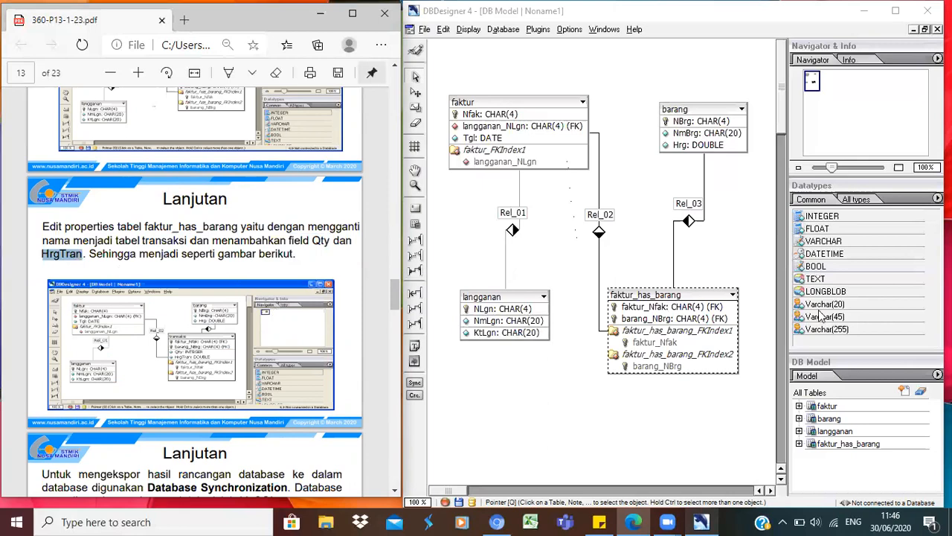
Open the faktur_has_barang table for editing and rename it transaksi
left_click(692, 296)
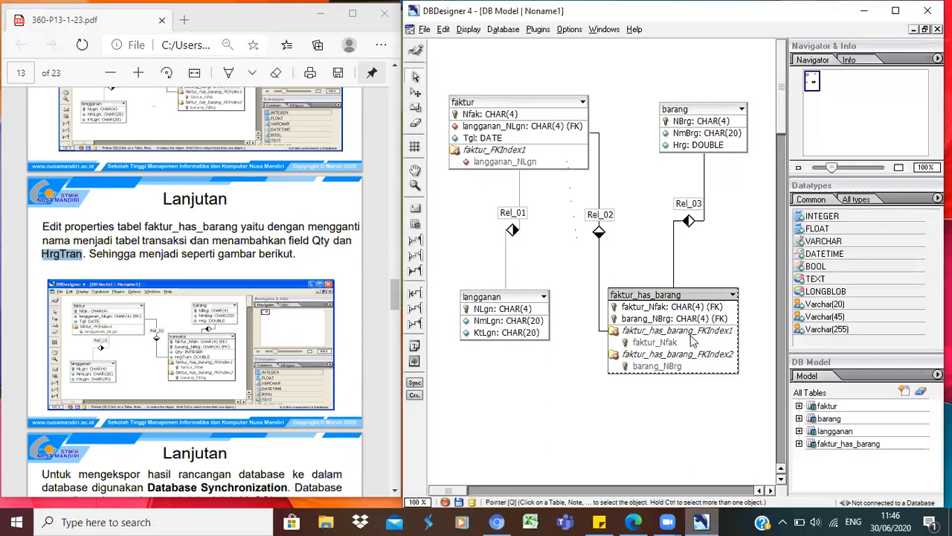
double_click(686, 298)
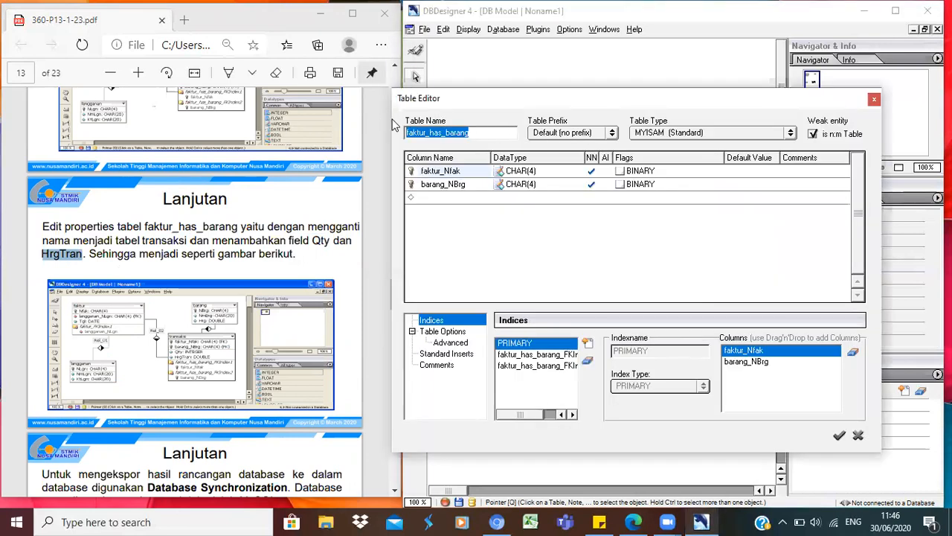
type("ransaksi")
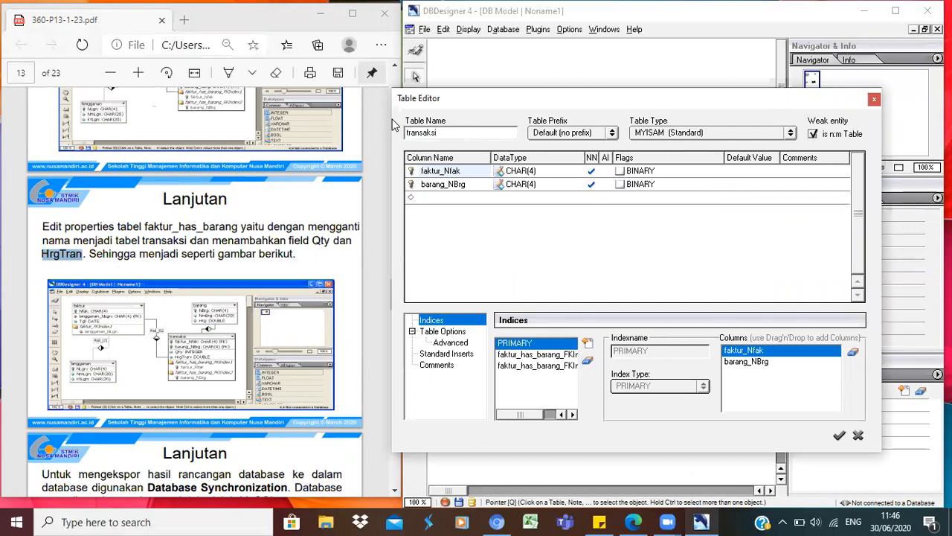
Add a Qty column of type INTEGER to the transaksi table, with the UNSIGNED flag turned off
left_click(445, 197)
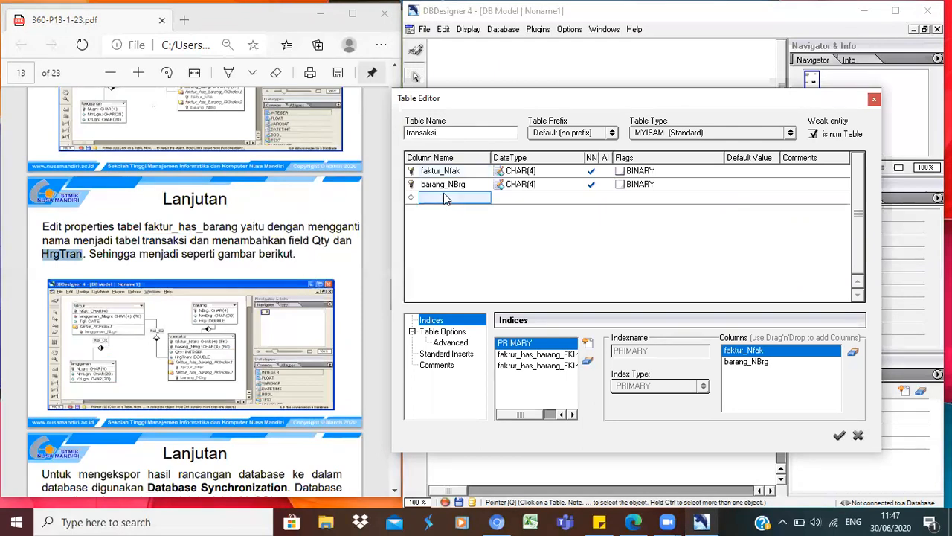
type("Qty")
left_click(555, 199)
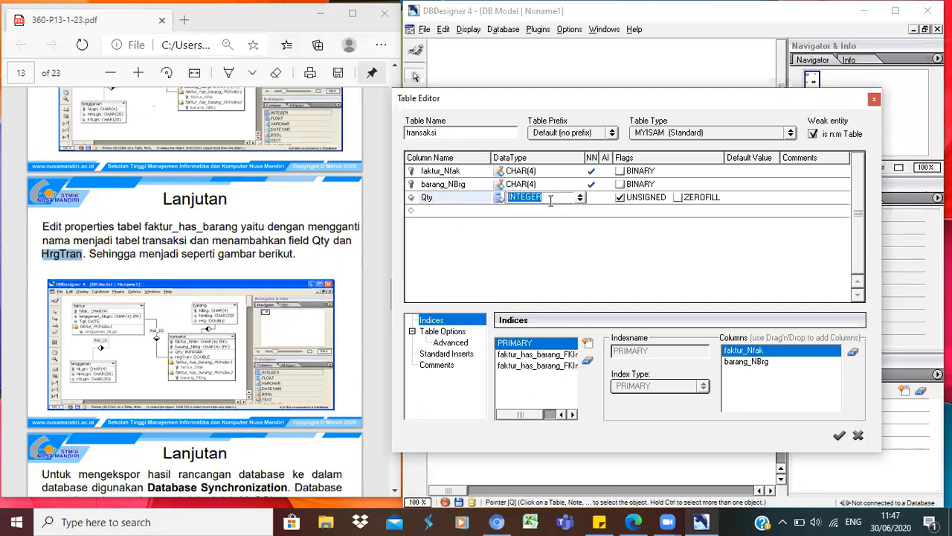
key("Return")
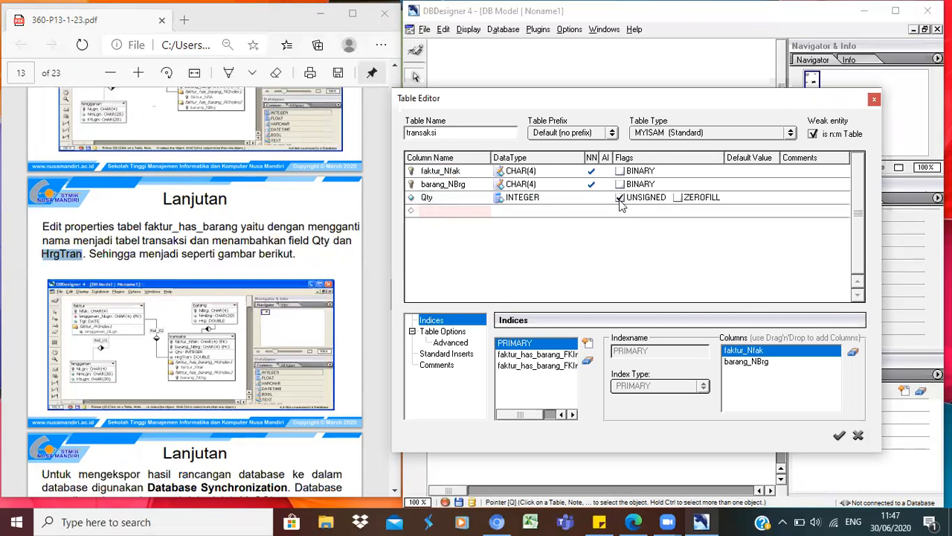
left_click(620, 198)
Add a column HrgTran of type DOUBLE to the transaksi table and save the table definition
left_click(469, 211)
type("HrgTrans")
key("BackSpace")
key("Tab")
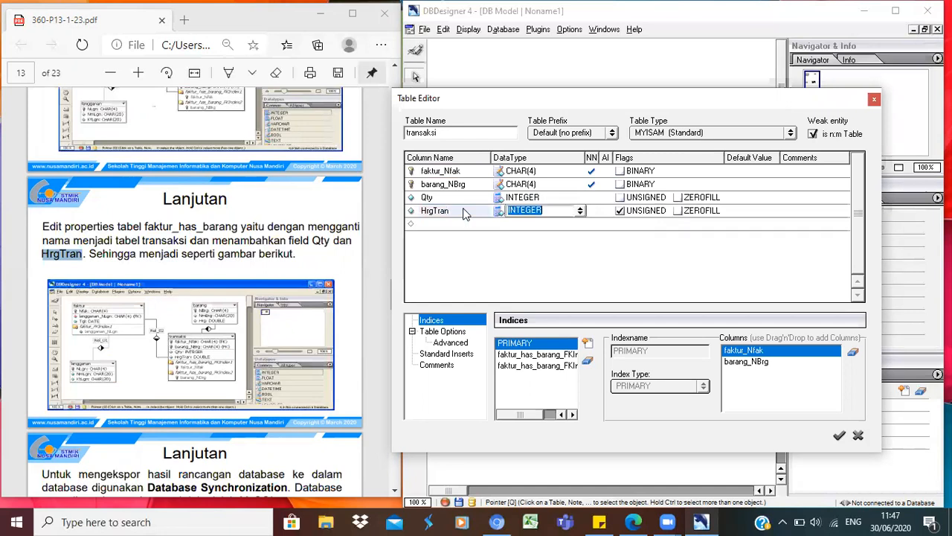
type("Dd")
key("BackSpace")
type("O")
key("Return")
key("Return")
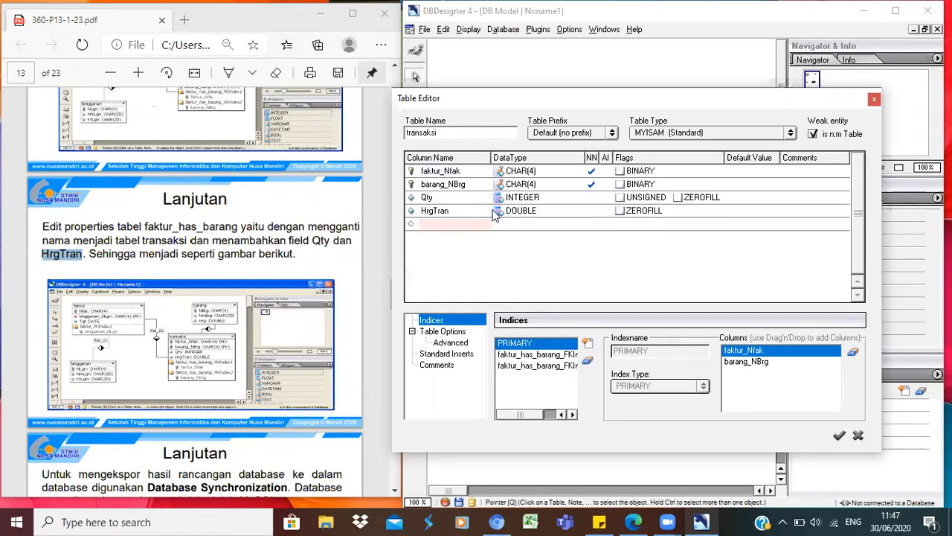
left_click(839, 436)
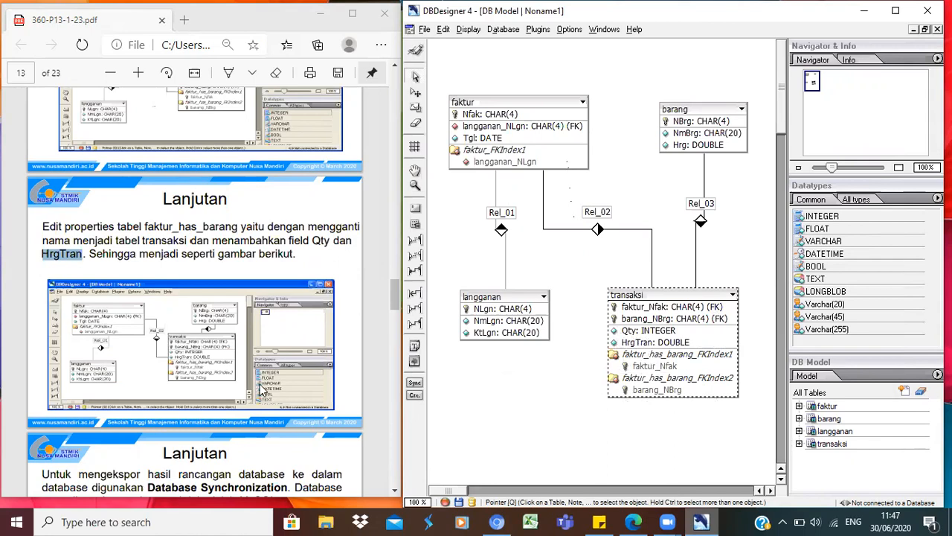
Read the PDF slides on database synchronization, MySQL login, creating the new database user and creating the dbpenjualan database
scroll(281, 387, "down", 3)
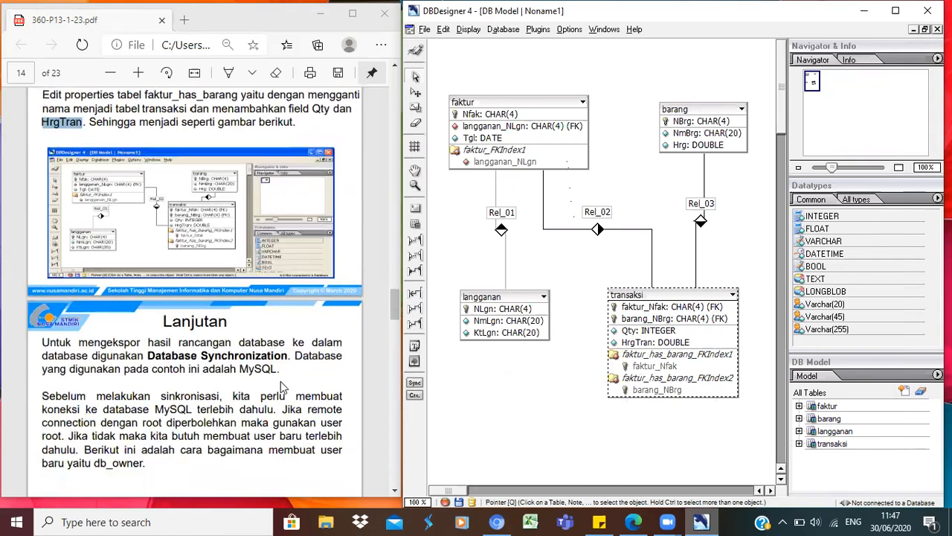
scroll(281, 387, "down", 2)
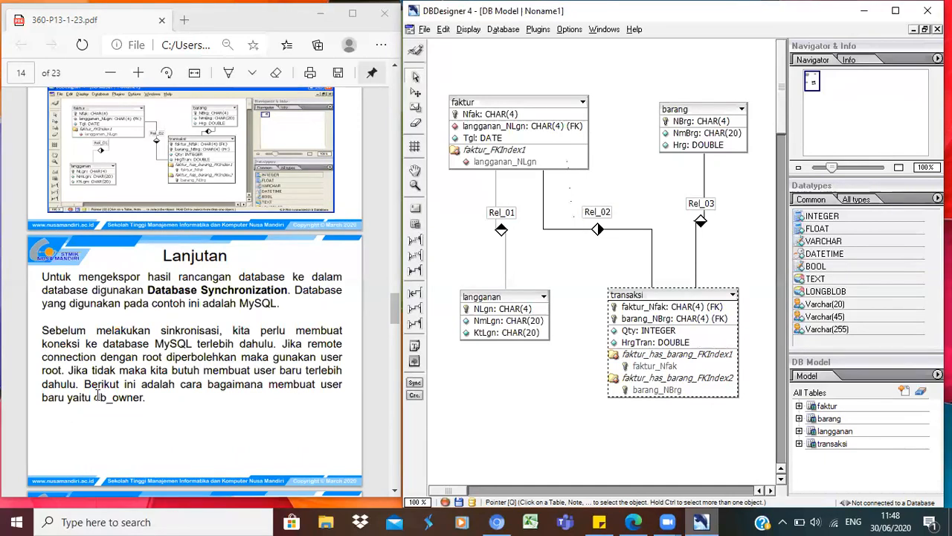
left_click_drag(94, 398, 146, 398)
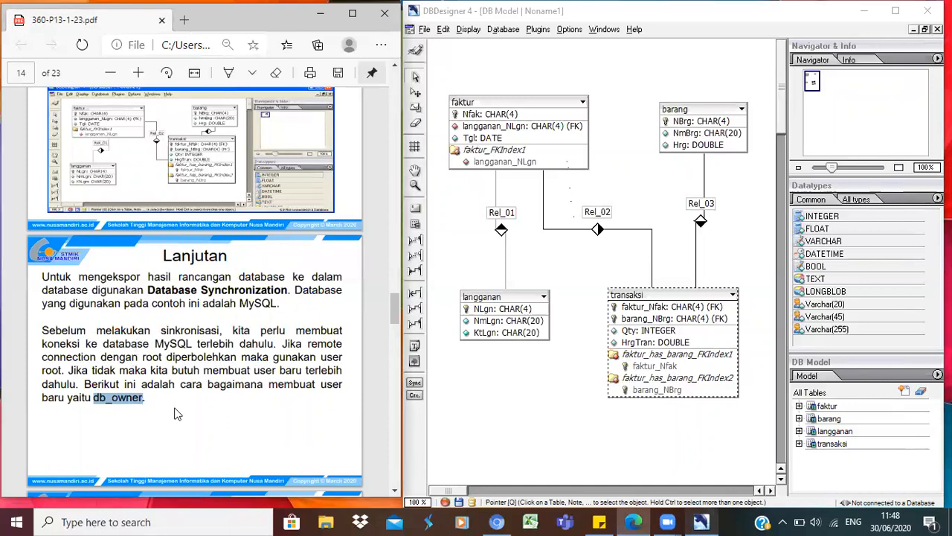
scroll(176, 413, "down", 5)
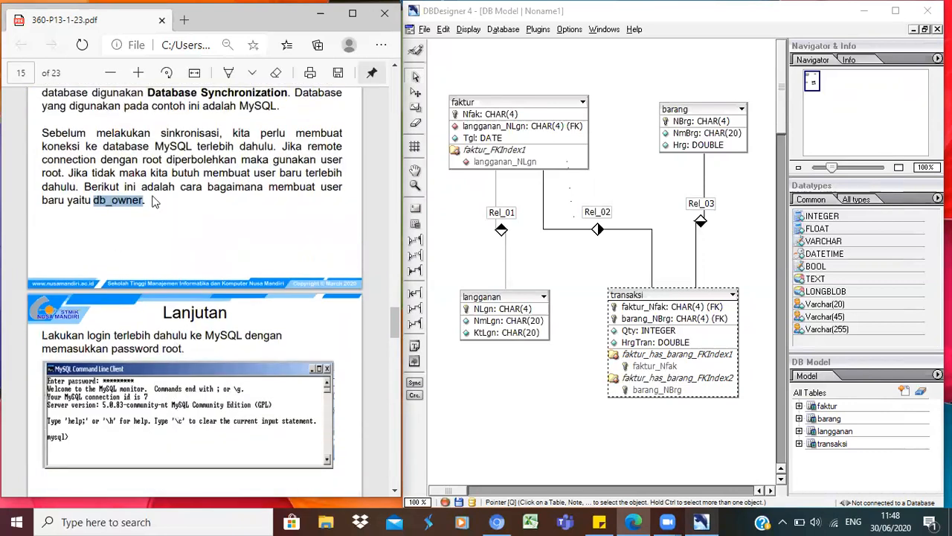
scroll(120, 289, "down", 3)
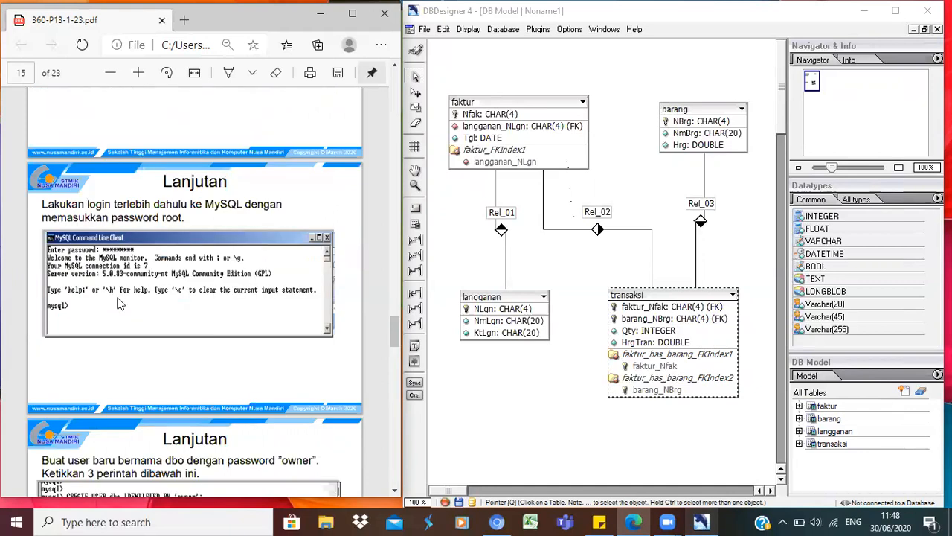
scroll(120, 305, "down", 2)
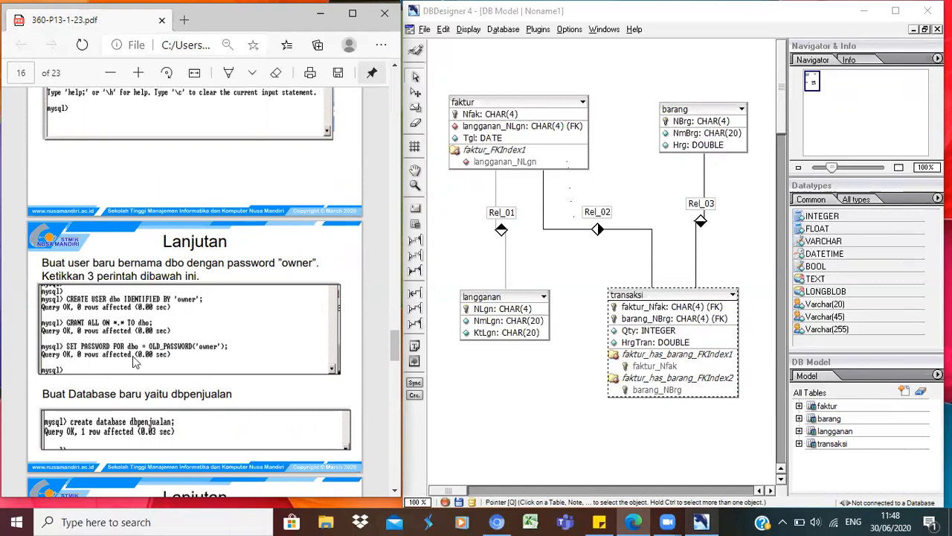
scroll(111, 297, "up", 3)
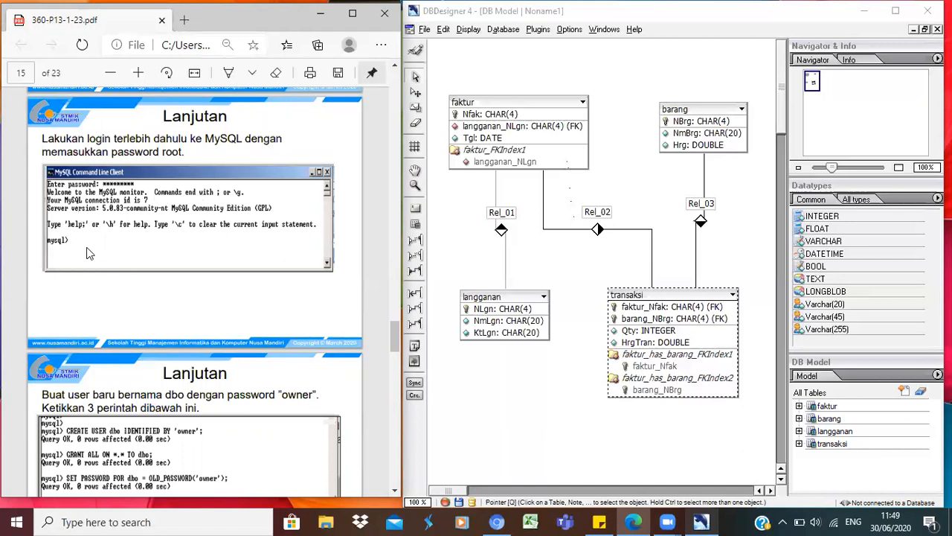
scroll(89, 289, "down", 5)
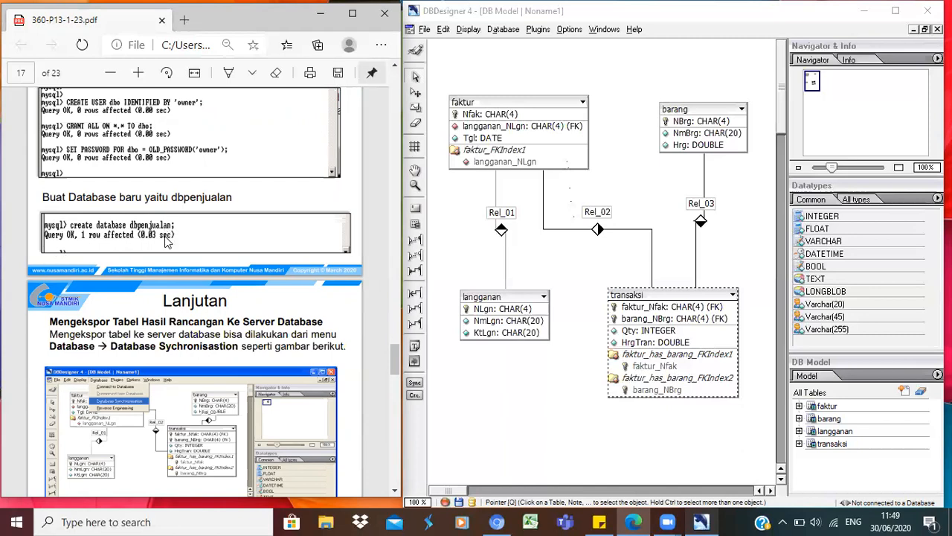
Open Command Prompt, make its window smaller and place it beside the PDF so the slides stay readable
left_click(136, 518)
type("cmd")
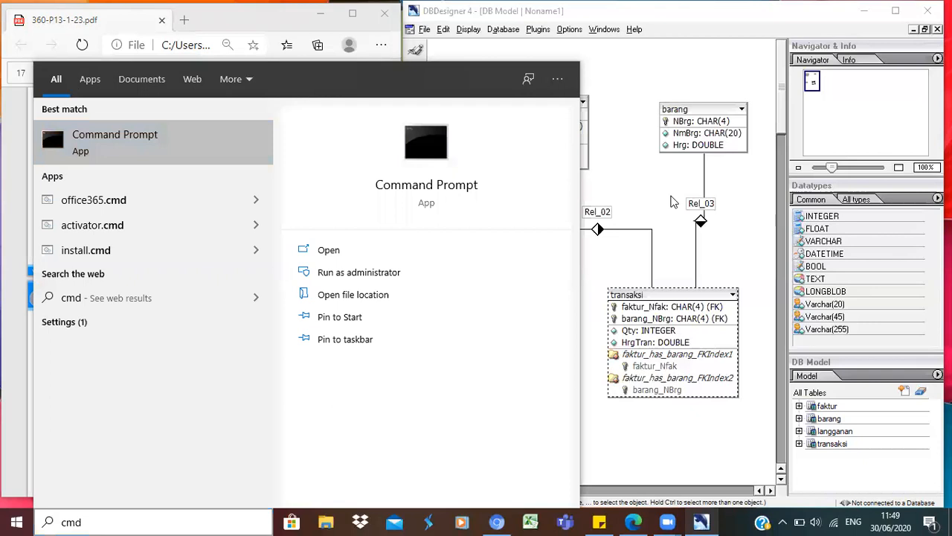
left_click(634, 206)
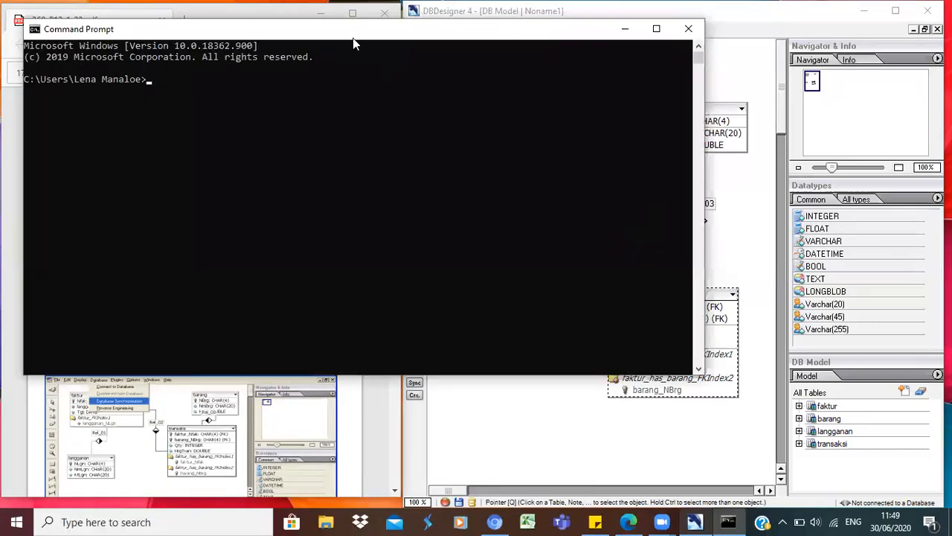
left_click_drag(352, 38, 510, 69)
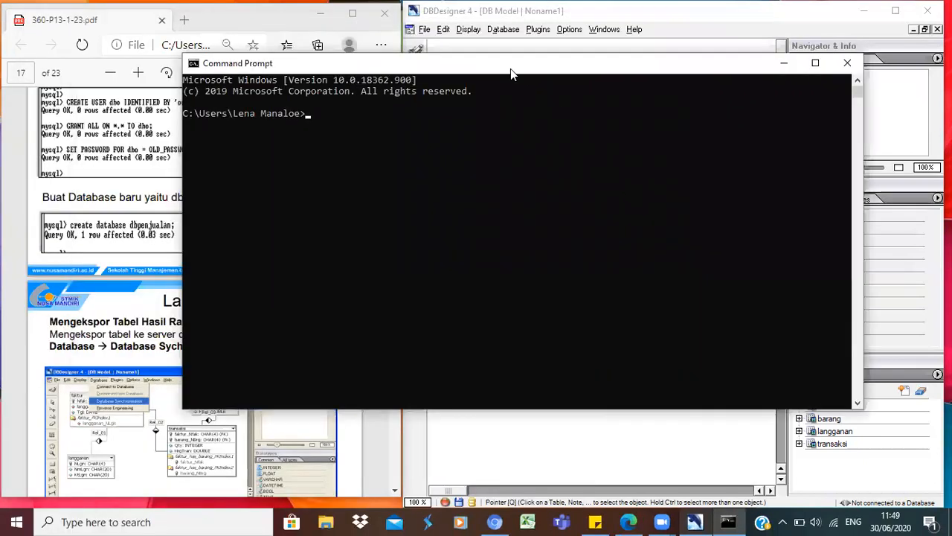
left_click_drag(858, 405, 577, 380)
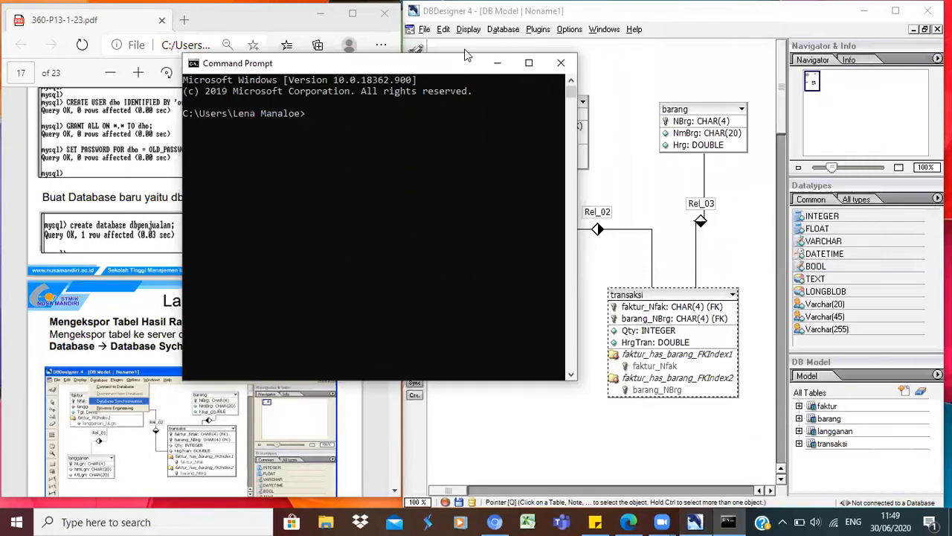
left_click_drag(466, 56, 724, 78)
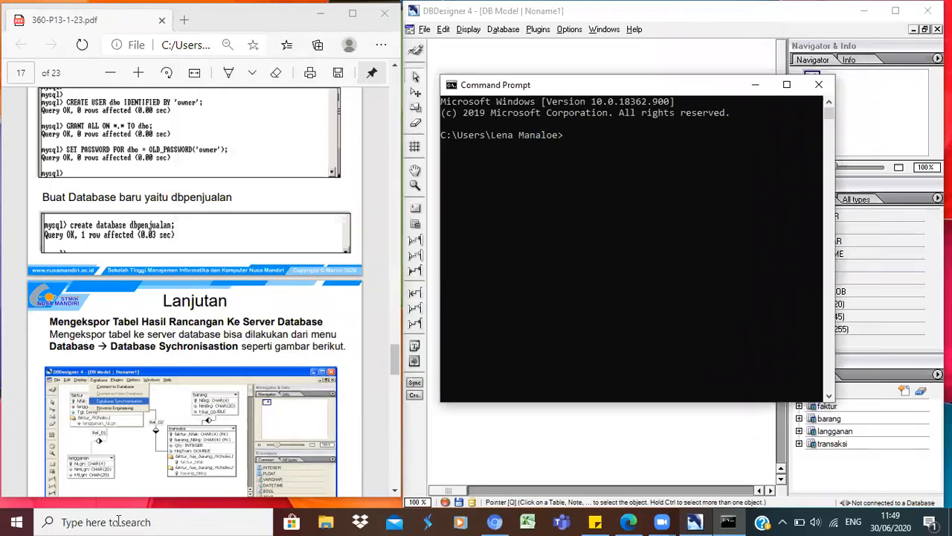
Open the XAMPP Control Panel, start the Apache and MySQL modules, and minimize the panel
left_click(87, 520)
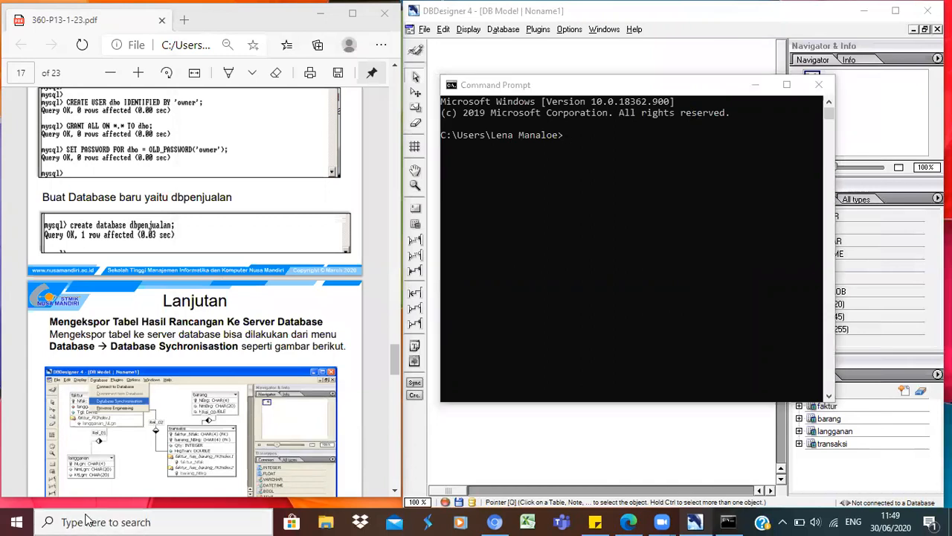
type("xampp")
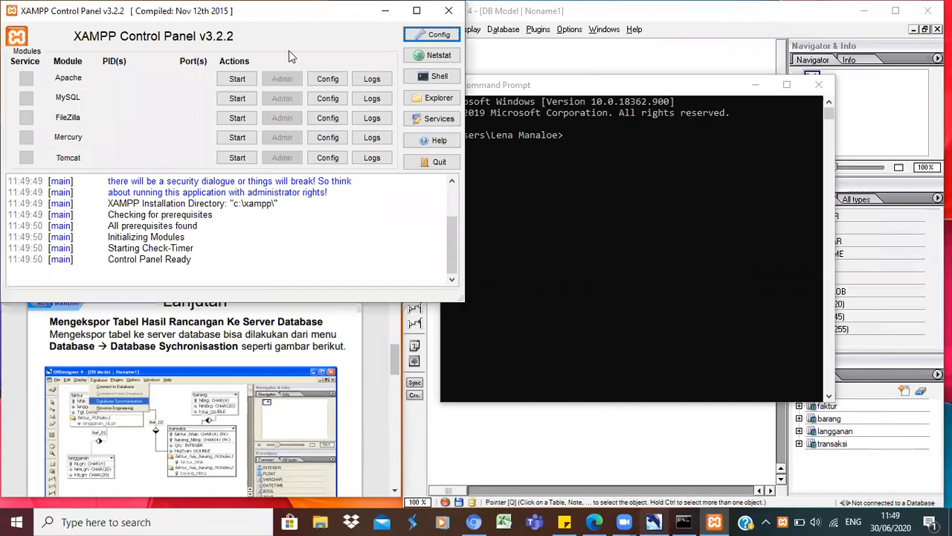
left_click(236, 77)
left_click(237, 98)
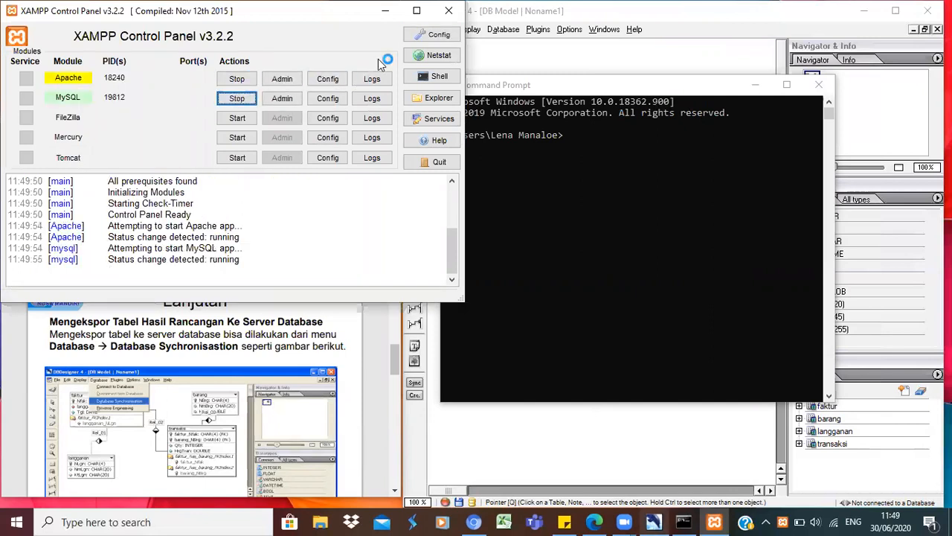
left_click_drag(293, 8, 336, 112)
left_click(425, 113)
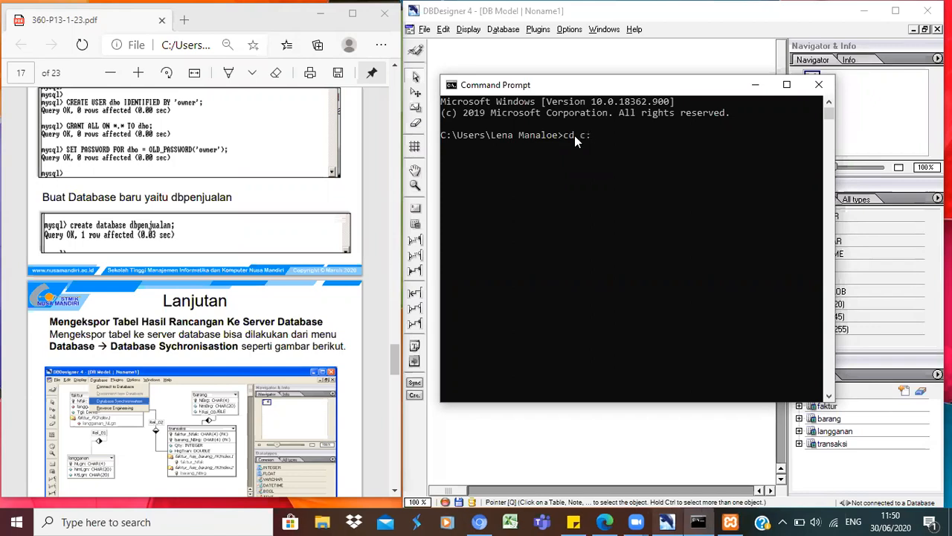
In Command Prompt, change to c:\xampp\mysql\bin and log in with mysql -u root -p, submitting the password prompt empty
type("xampp\\mysql\\bin")
key("Return")
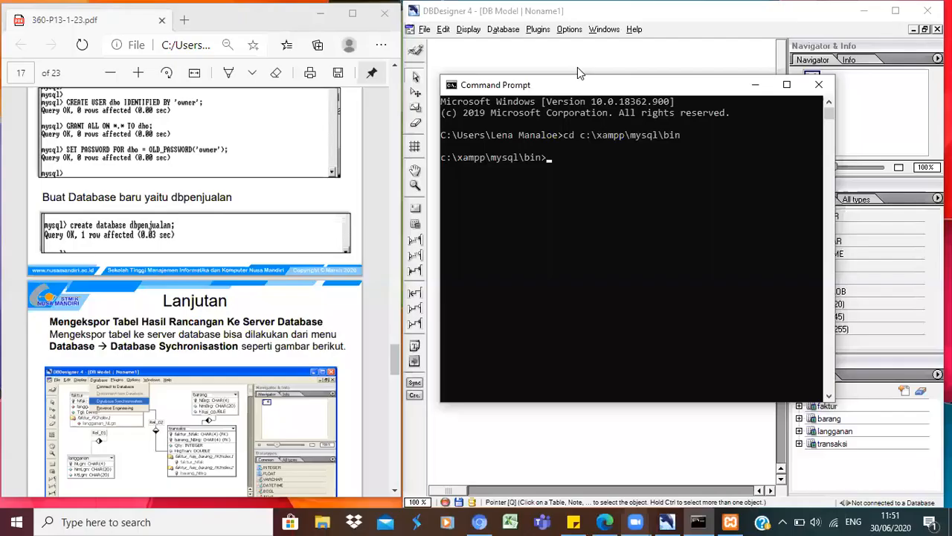
type("mysql -u")
key("Return")
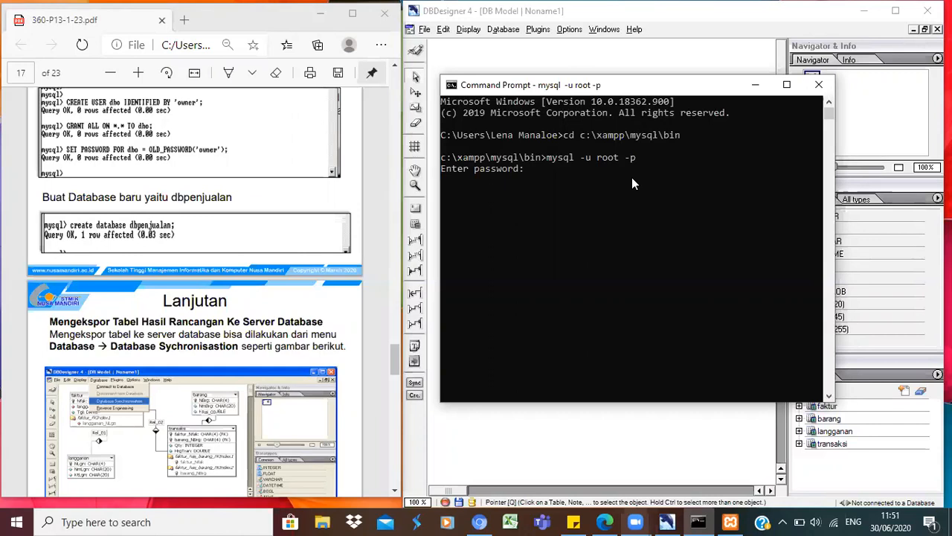
key("Return")
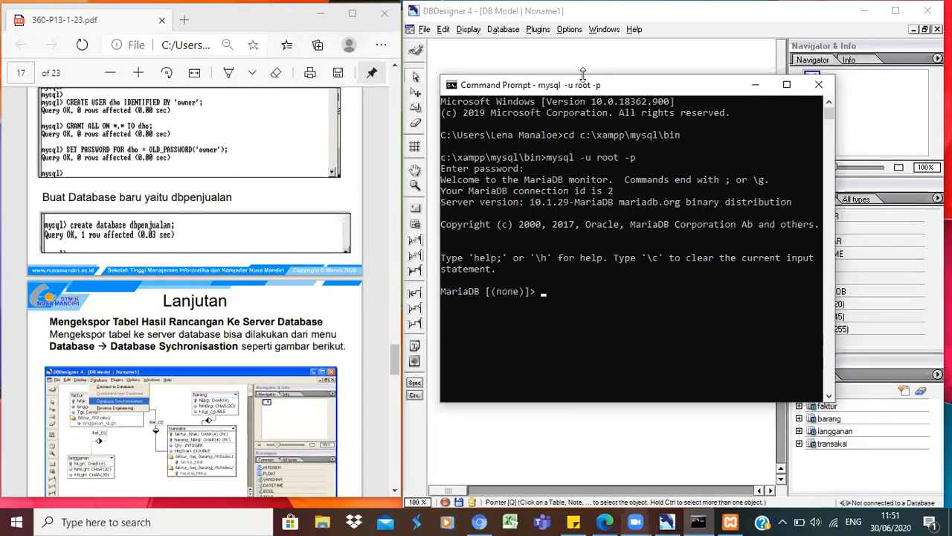
Create the database dbpenjualan with the SQL command from the PDF slide, create database dbpenjualan;
scroll(231, 363, "down", 5)
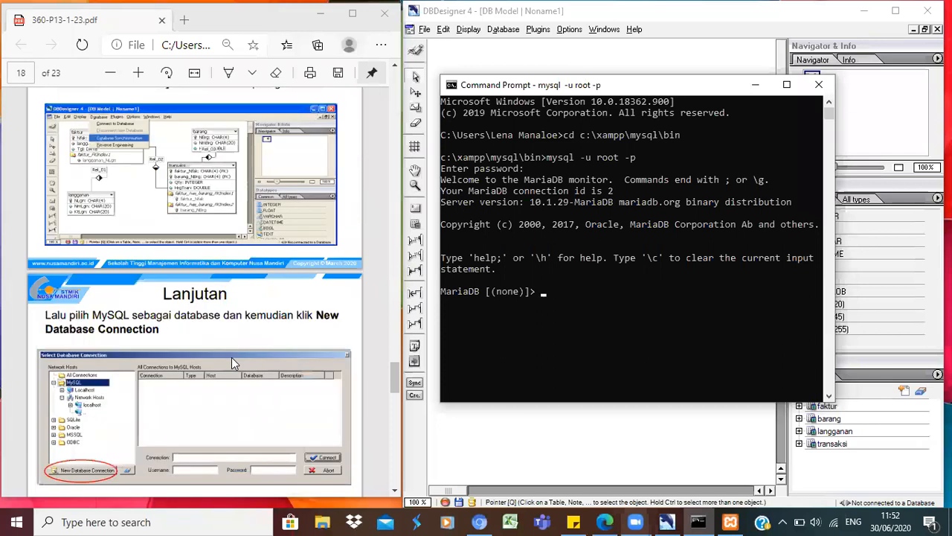
scroll(231, 357, "up", 8)
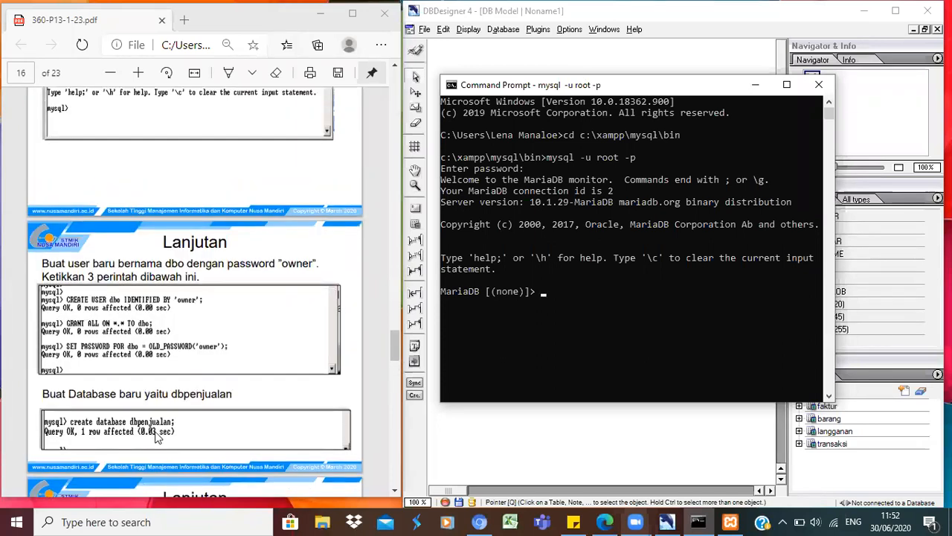
scroll(156, 438, "down", 3)
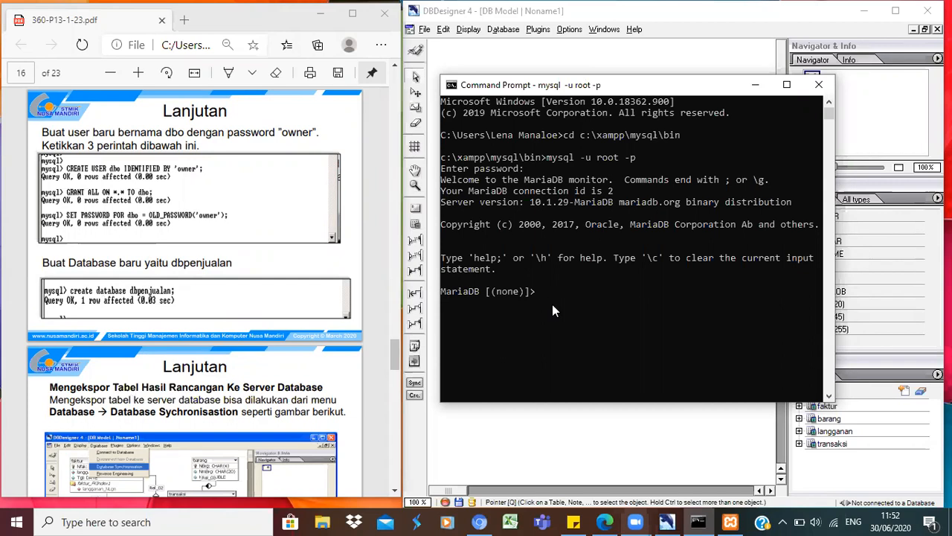
type("database dbpenjualan;")
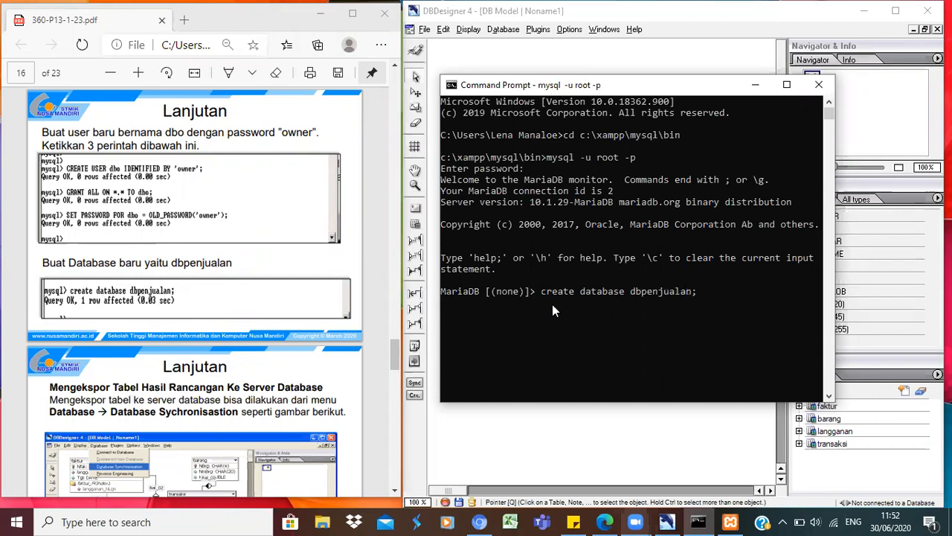
key("Return")
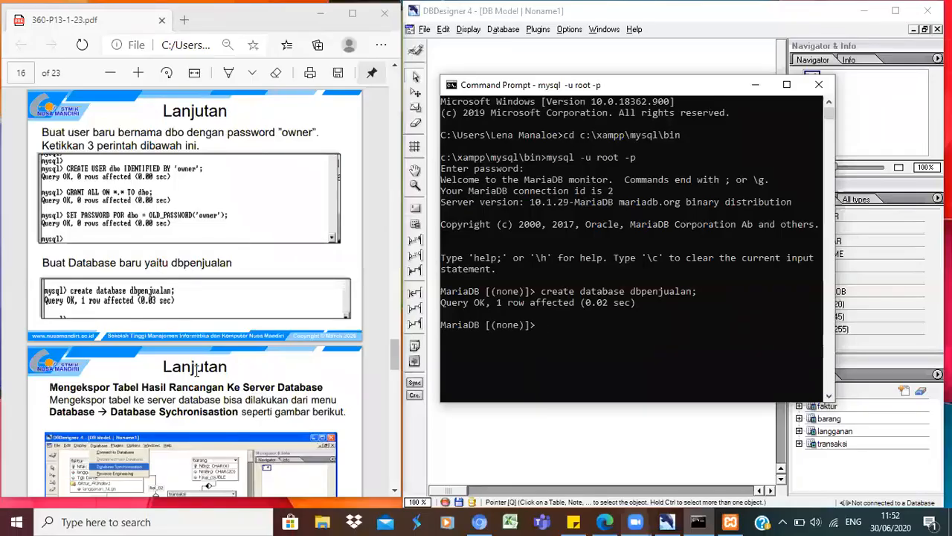
scroll(197, 371, "down", 3)
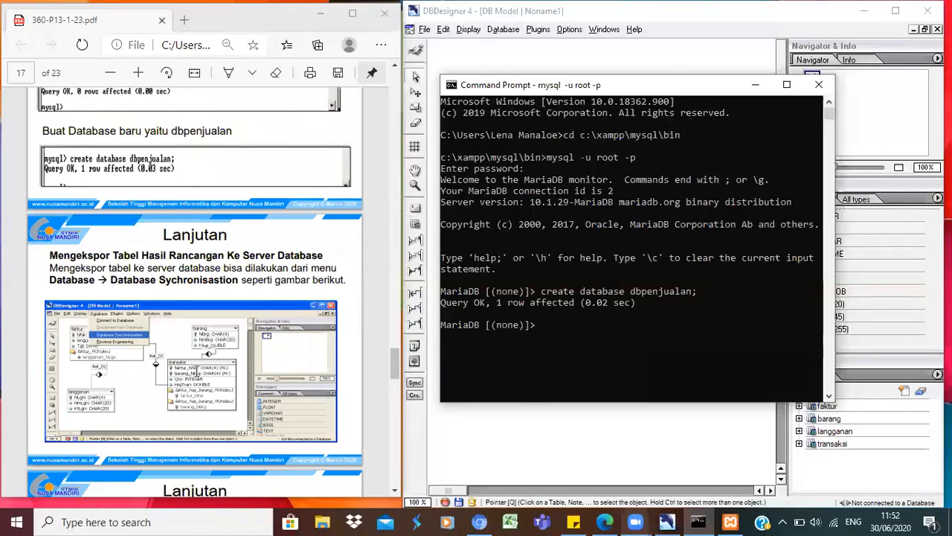
Minimize Command Prompt, start Database Synchronisation for the model in DBDesigner 4, and move the connection selection dialog slightly aside
scroll(196, 355, "down", 5)
scroll(196, 372, "up", 4)
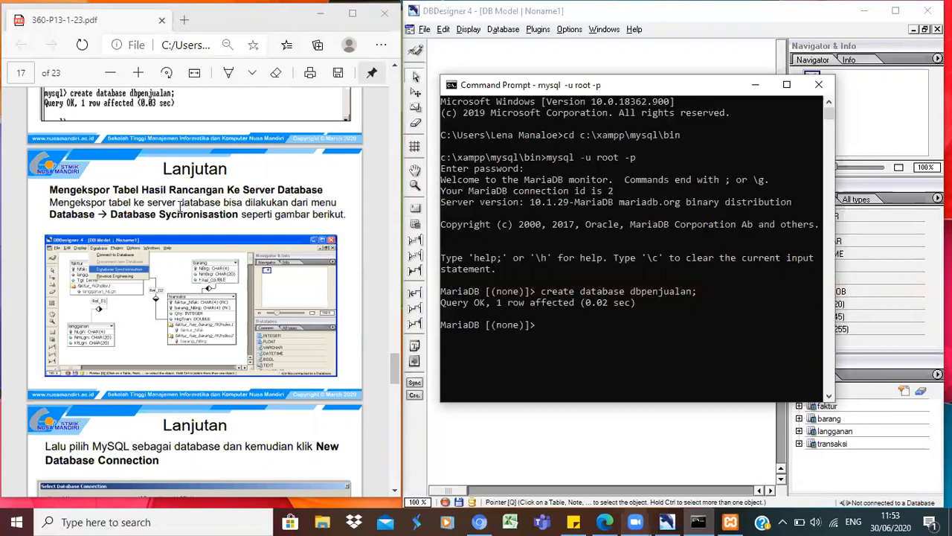
left_click(756, 85)
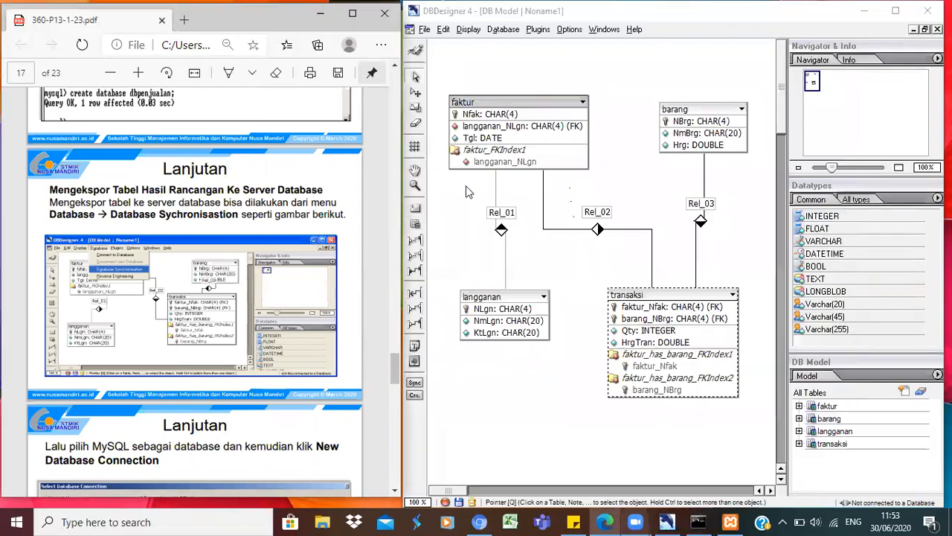
left_click(503, 30)
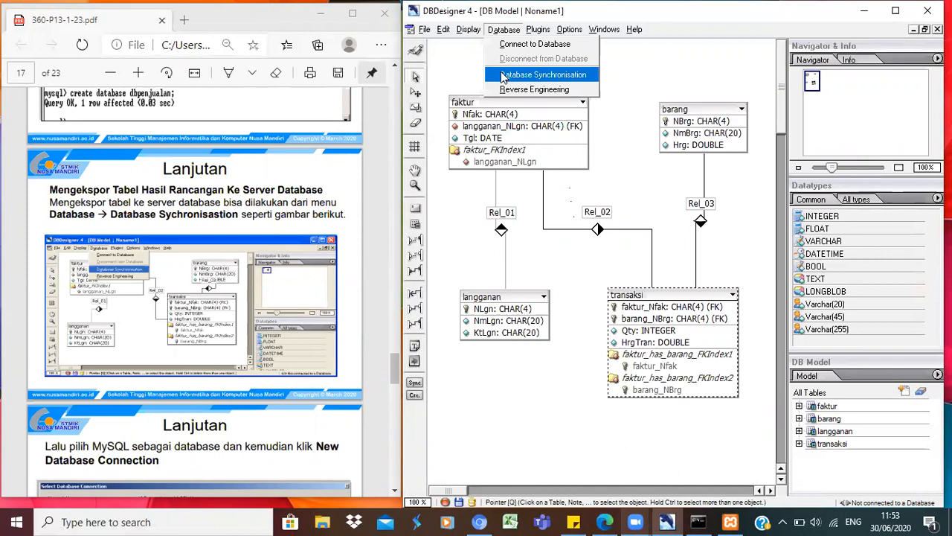
left_click(521, 75)
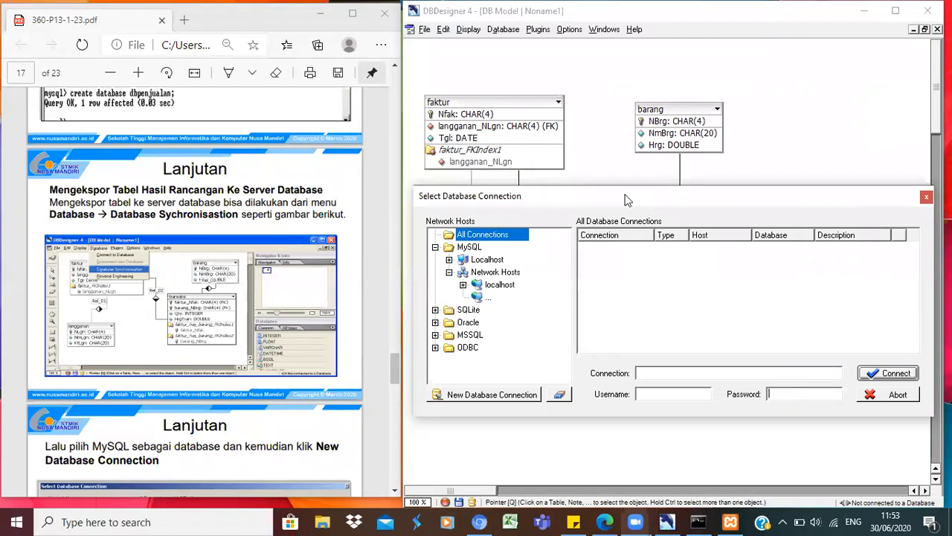
left_click_drag(625, 194, 600, 192)
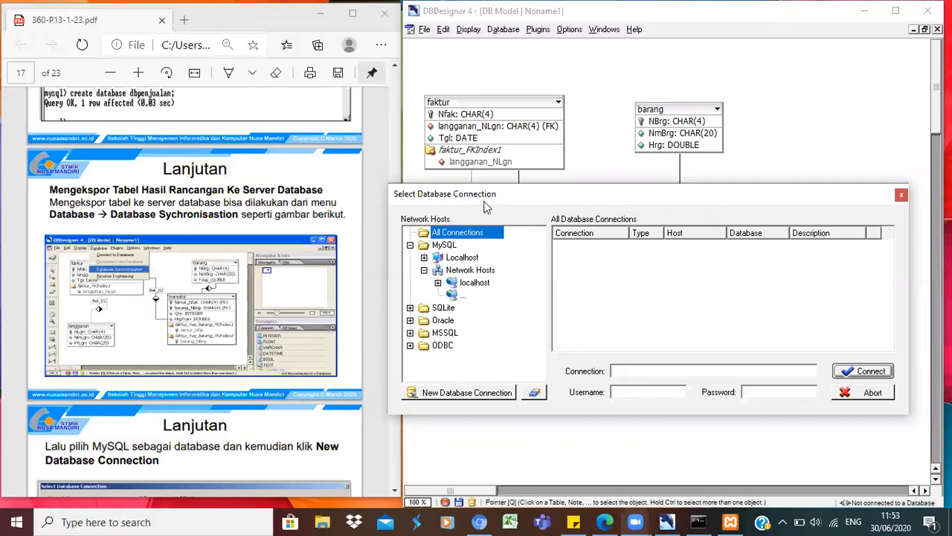
Following the PDF slide, choose MySQL as the network host type and start a new database connection
scroll(248, 386, "down", 1)
scroll(249, 390, "down", 4)
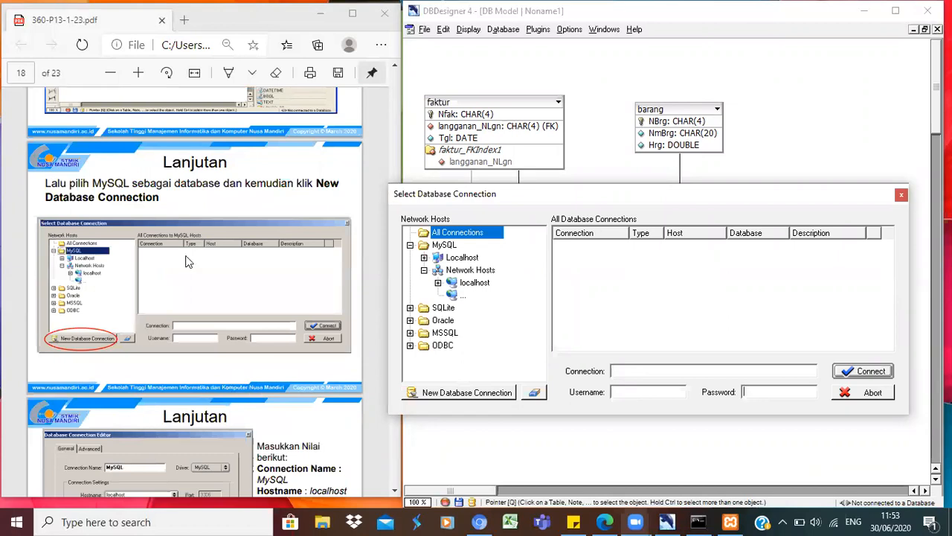
left_click(444, 246)
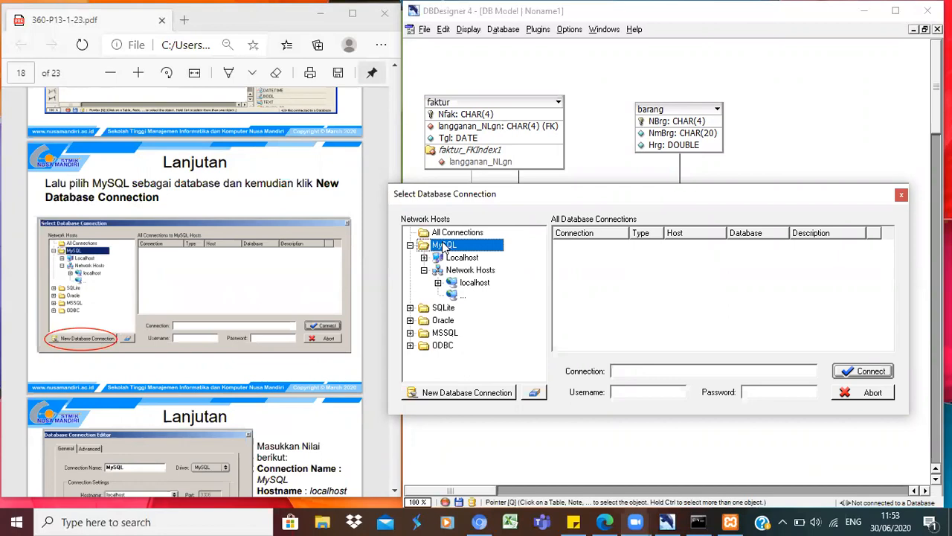
left_click(460, 400)
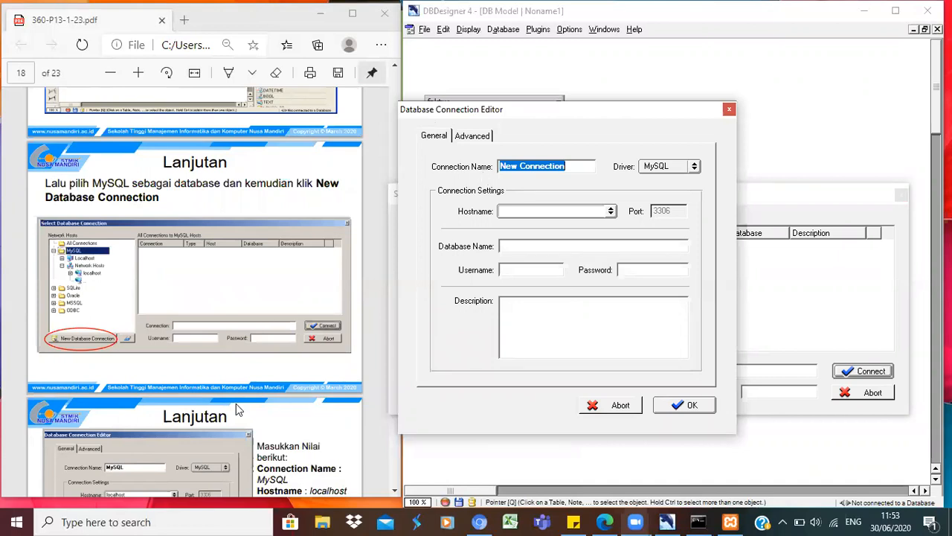
Following the next PDF slide, name the new connection MySQL and set its hostname to localhost
left_click(236, 404)
scroll(247, 405, "down", 3)
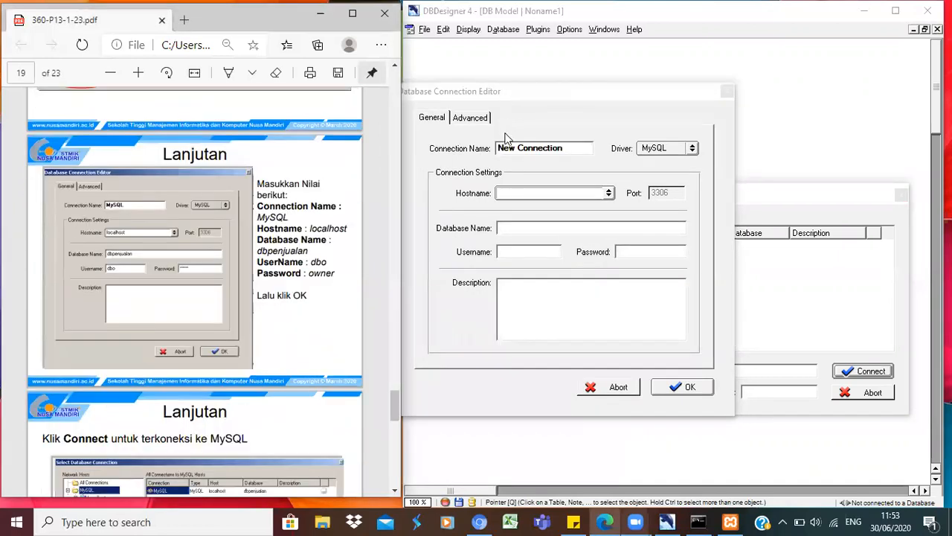
left_click(563, 150)
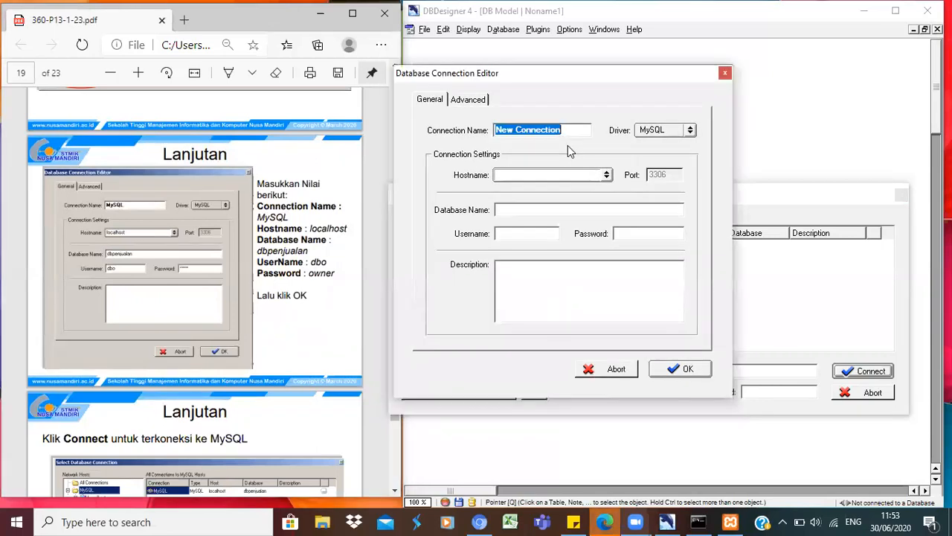
type("MyS")
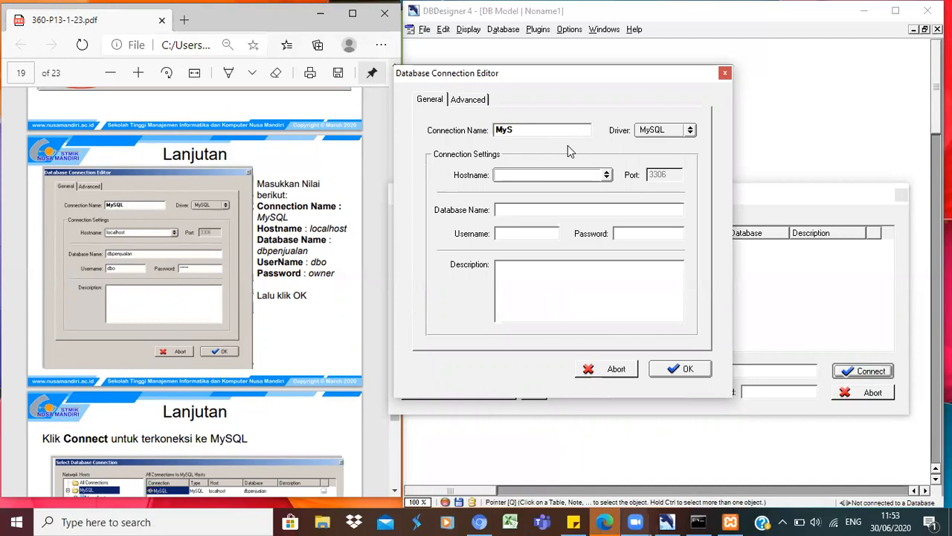
type("QL")
left_click(556, 175)
type("loca")
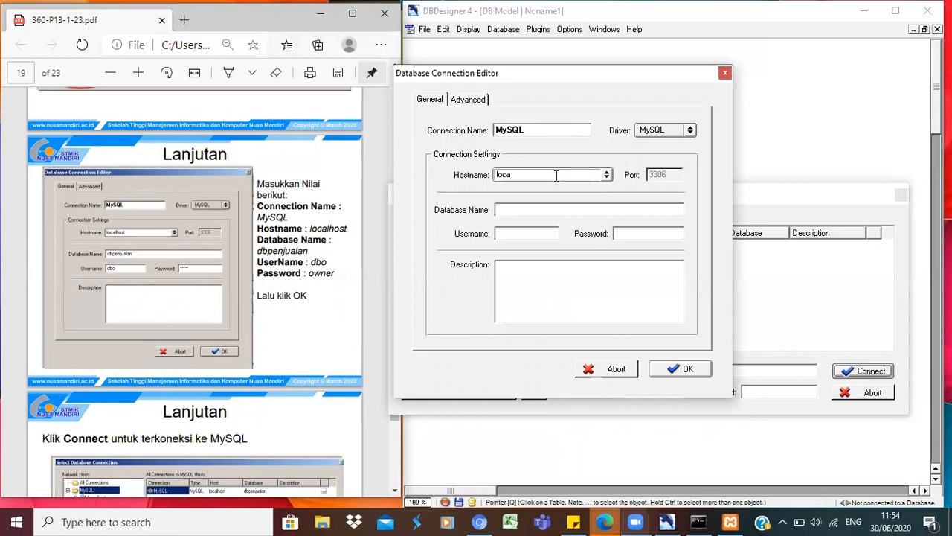
type("lhost")
Set the connection's database name to dbpenjualan and username to root, leave the password empty, and save the connection
left_click(535, 210)
type("dbpenjualan")
type("root")
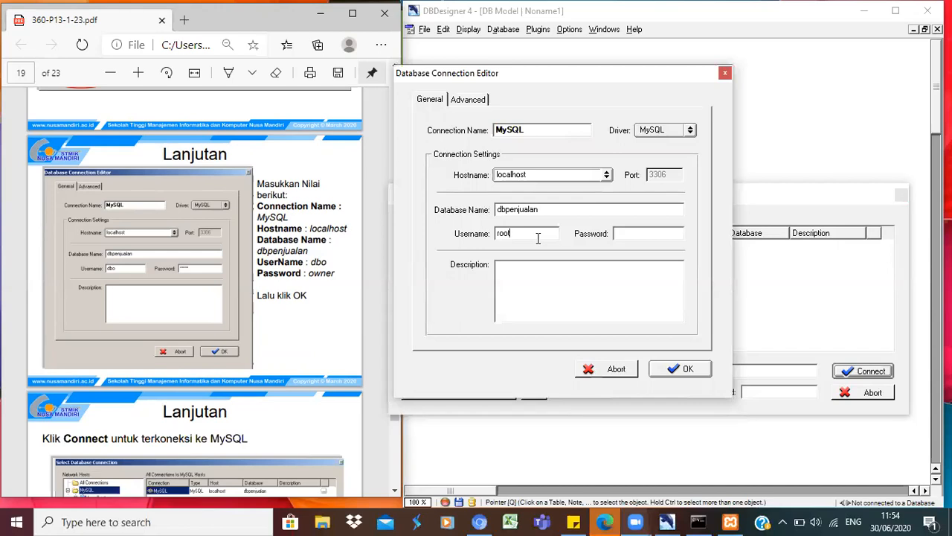
left_click(637, 231)
left_click(668, 368)
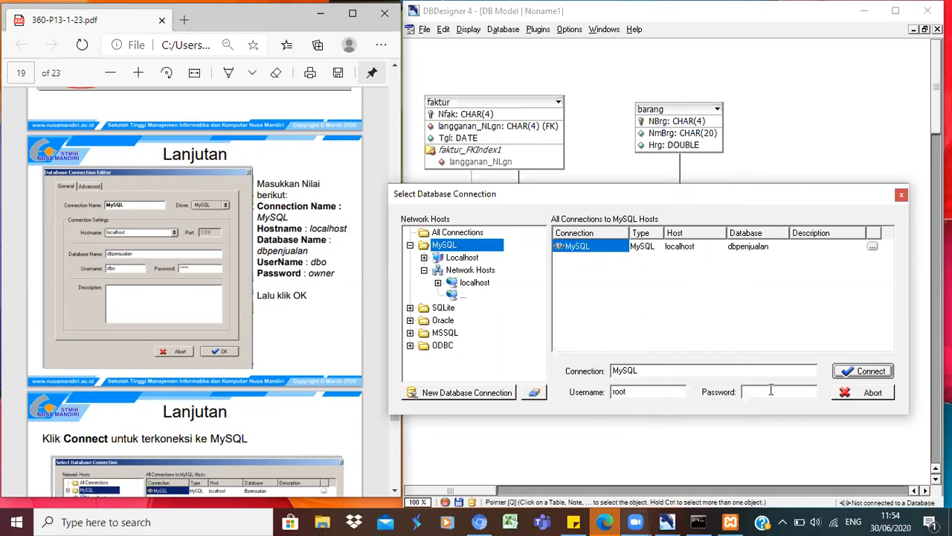
Connect through the MySQL connection and execute the synchronisation, applying the model's changes to the database with the default options
scroll(165, 379, "down", 3)
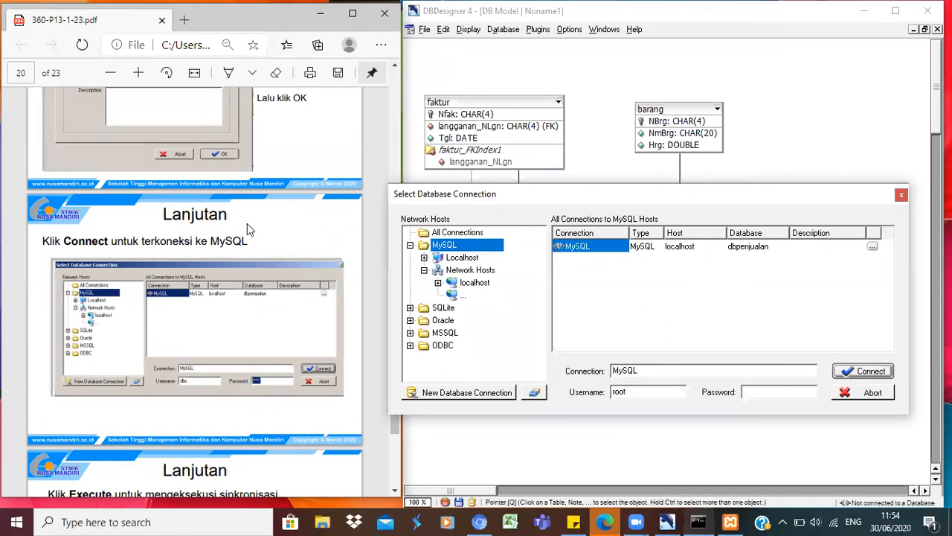
left_click(863, 371)
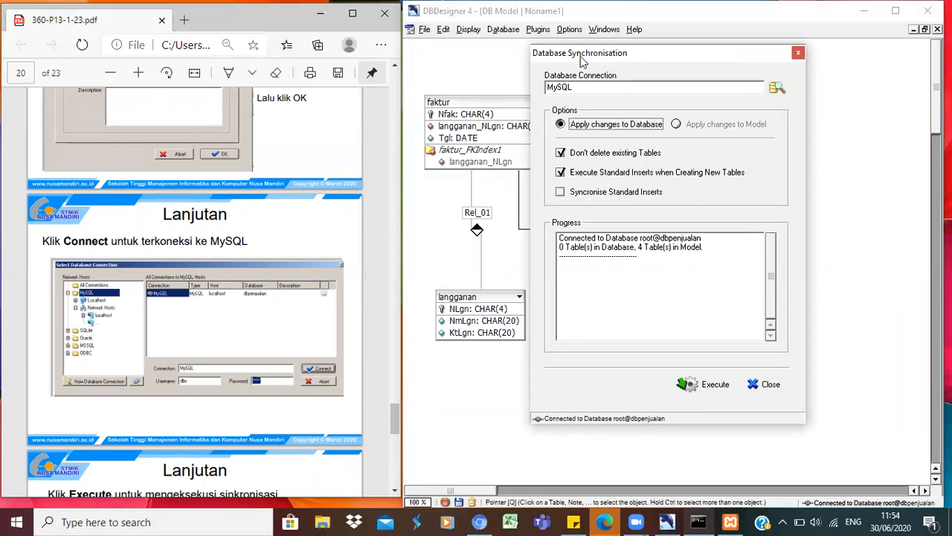
scroll(241, 430, "down", 5)
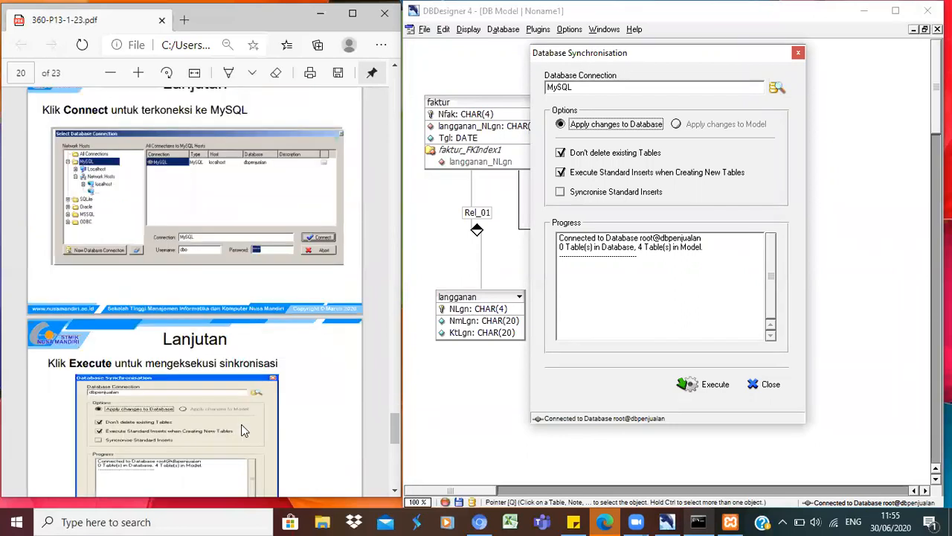
scroll(241, 430, "down", 1)
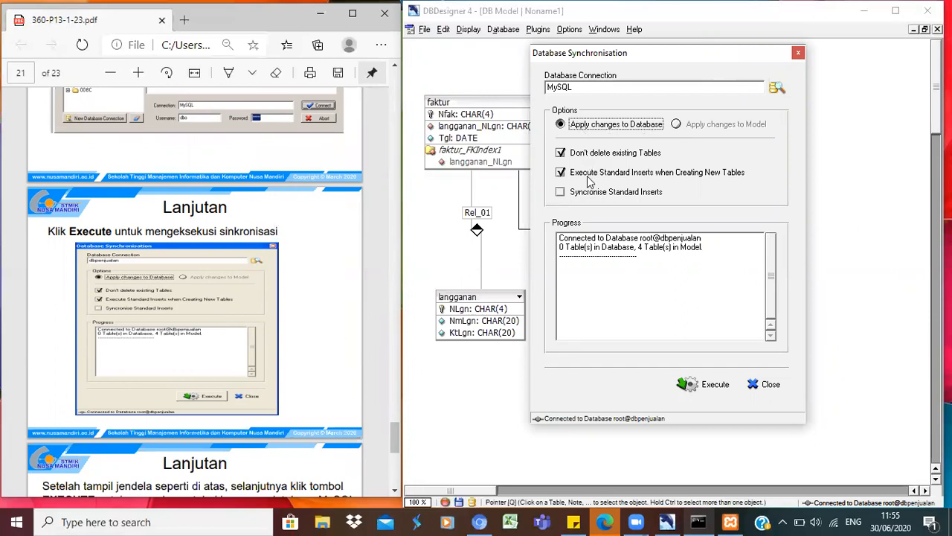
left_click(709, 388)
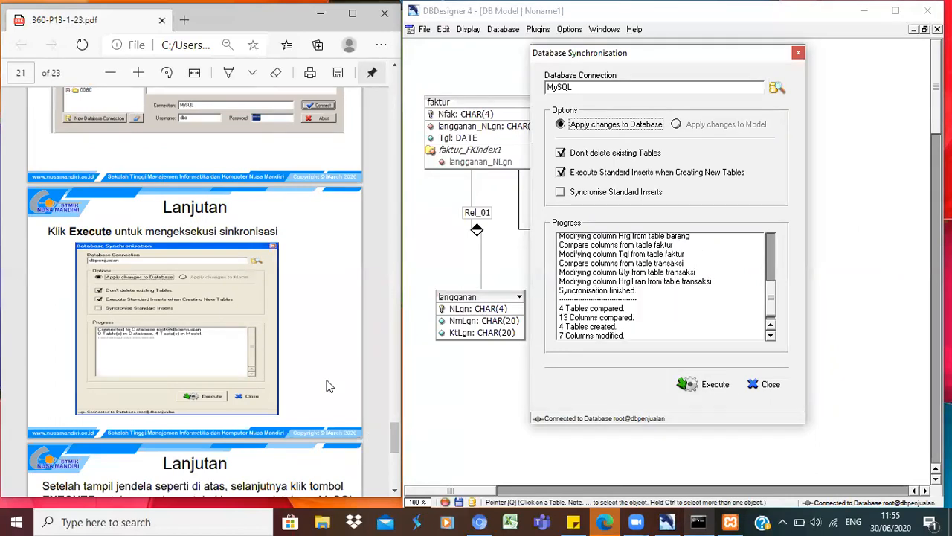
Compare the synchronisation progress report with the one on the PDF slide and close the Database Synchronisation dialog
scroll(330, 383, "down", 4)
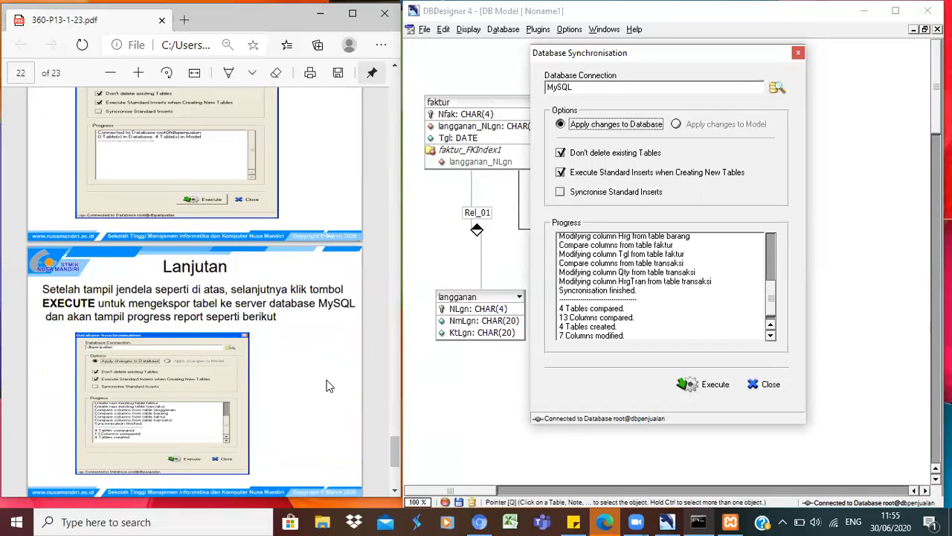
scroll(330, 385, "down", 2)
scroll(331, 384, "down", 1)
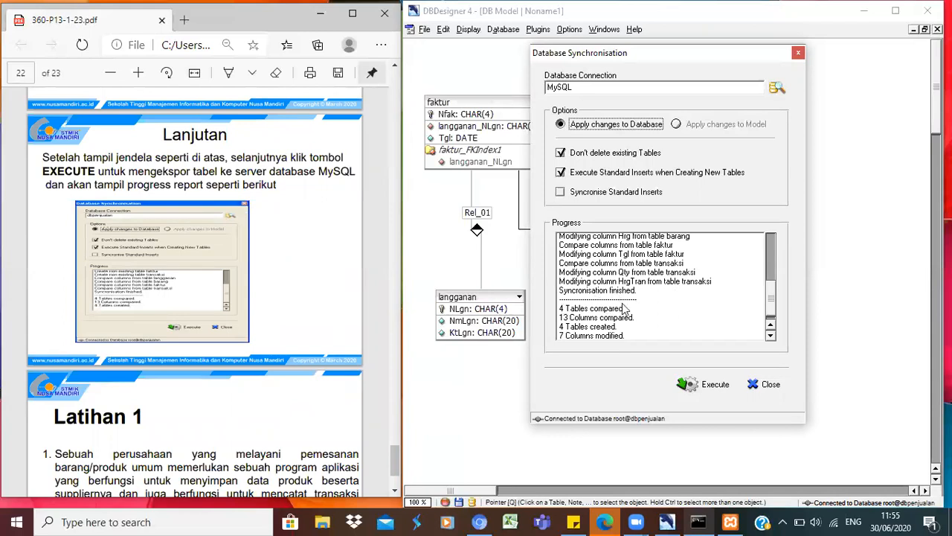
left_click(756, 385)
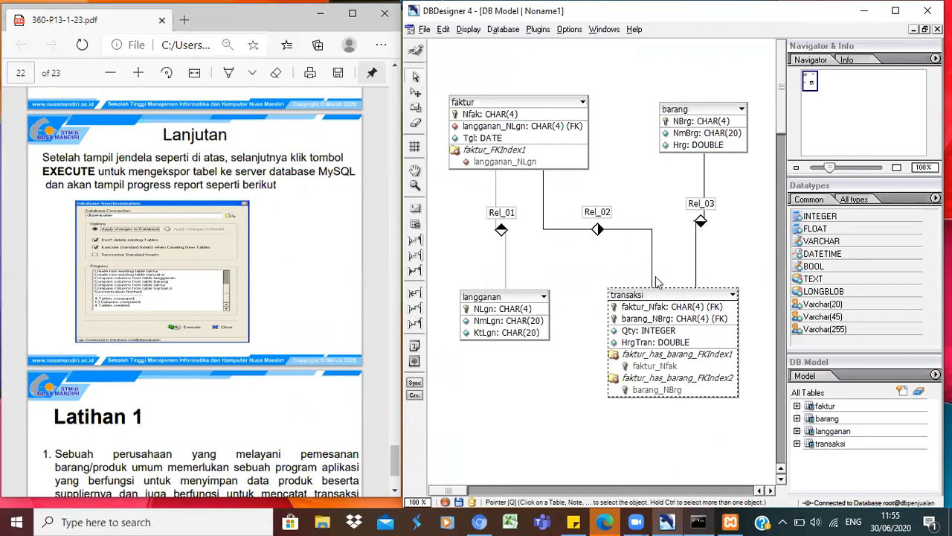
Switch to Command Prompt and make dbpenjualan the active database with use dbpenjualan;
left_click(699, 521)
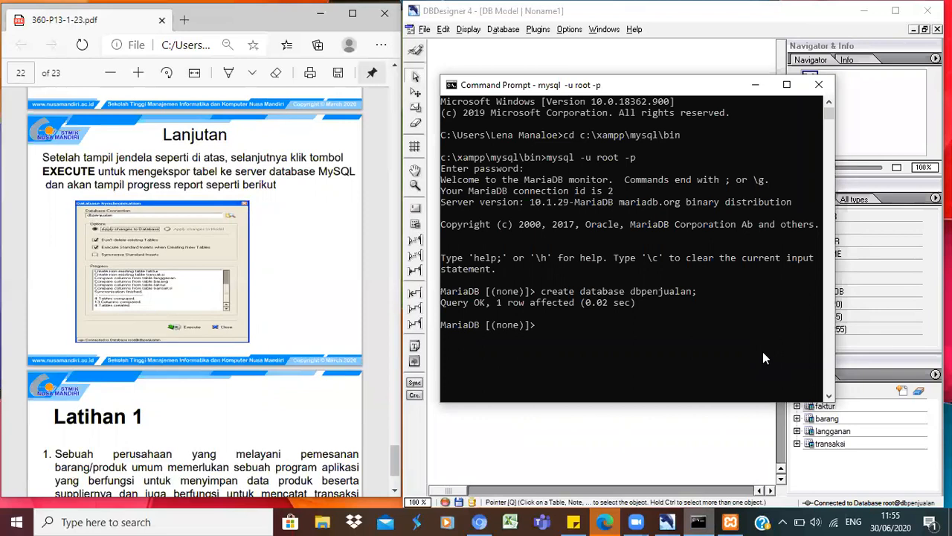
type("use")
type("dbpenjualan;")
key("Return")
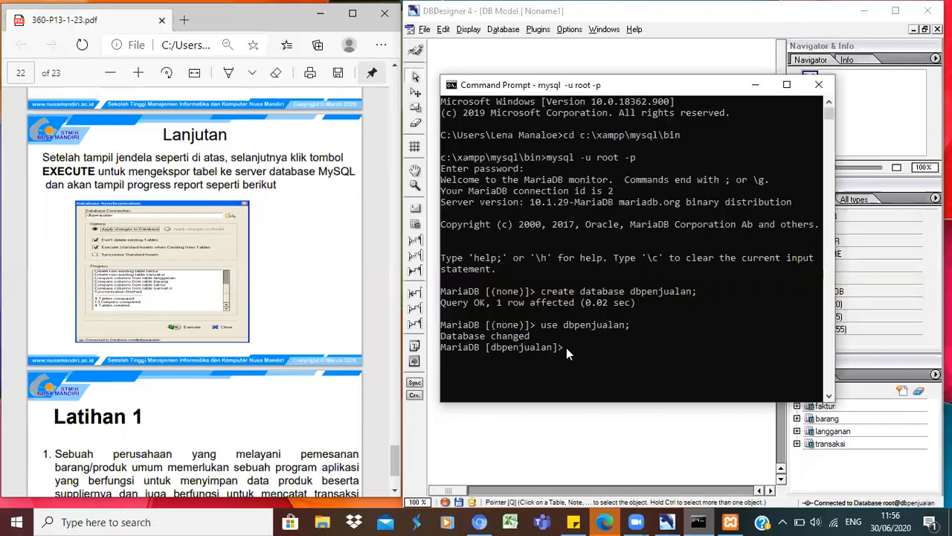
List the tables in dbpenjualan with show tables;, correcting the misspelled command word
type("o tables;")
key("Return")
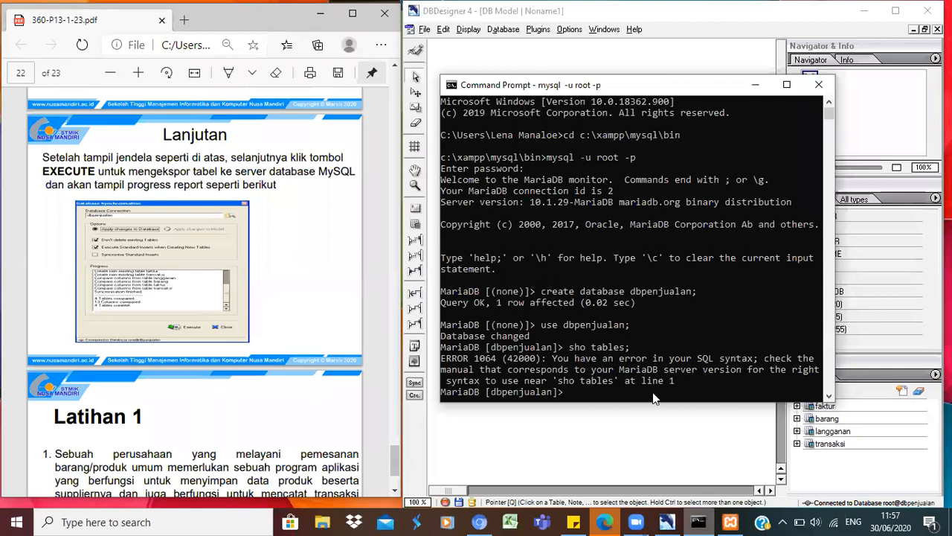
key("Up")
key("Left")
key("Left")
key("Left")
key("Left")
key("Left")
key("Left")
key("Left")
key("Left")
type("w")
key("Right")
key("Right")
key("Right")
key("Right")
key("Right")
key("Return")
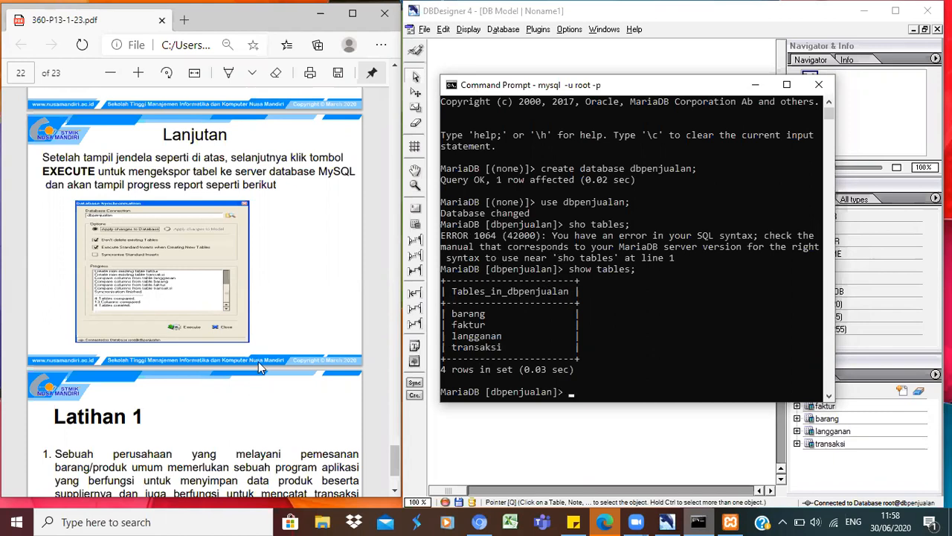
Go to the Latihan 1 exercise slide in the PDF and maximize the PDF window
scroll(259, 361, "down", 3)
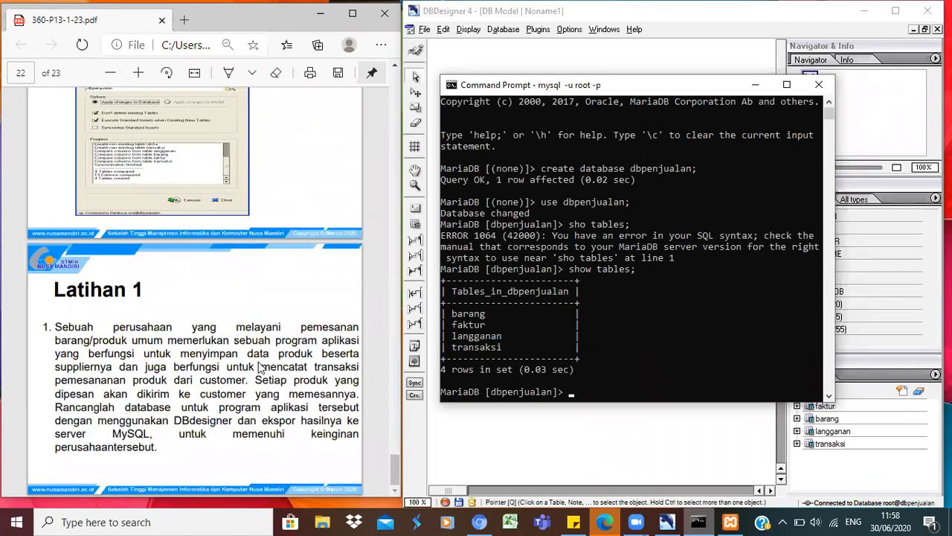
left_click(350, 47)
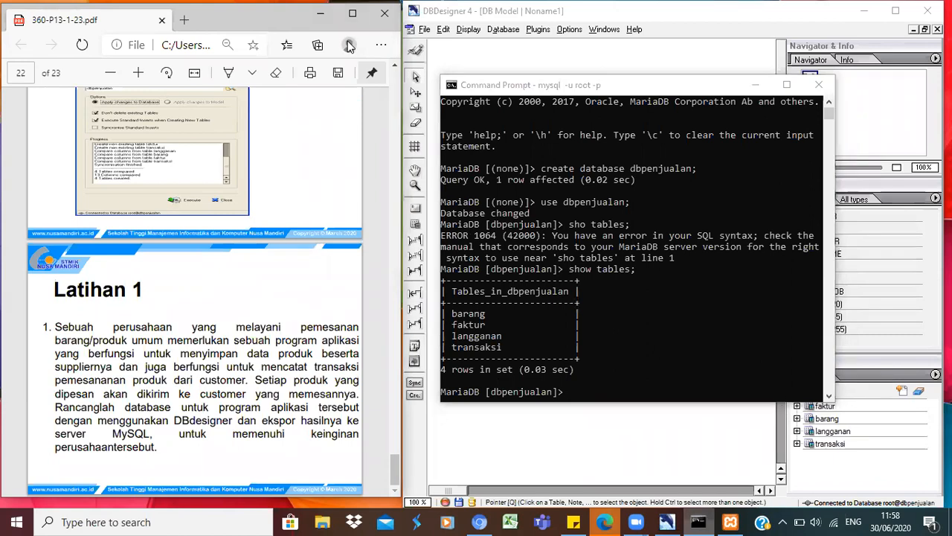
left_click(352, 14)
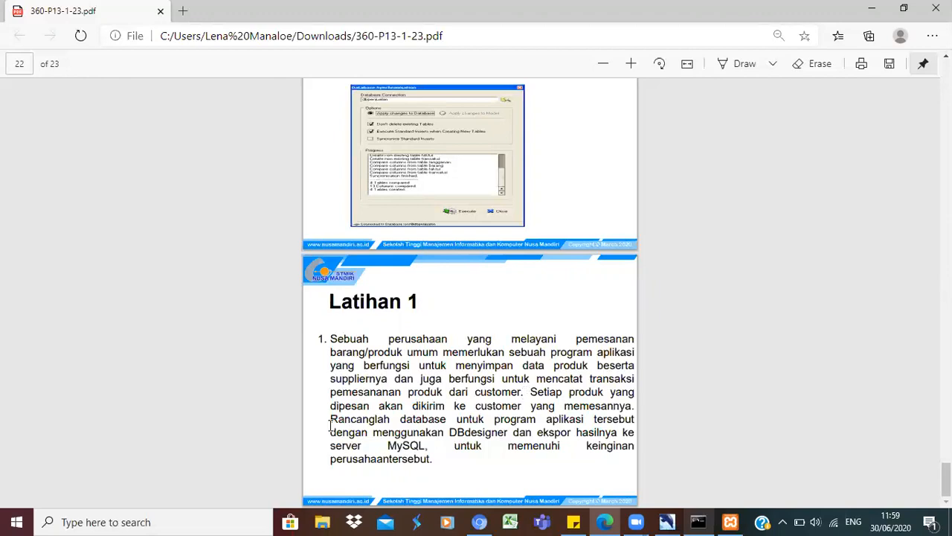
Read the task sentence of Latihan 1, highlighting Rancanglah database, DBdesigner, server MySQL and perusahaantersebut
left_click_drag(330, 419, 449, 421)
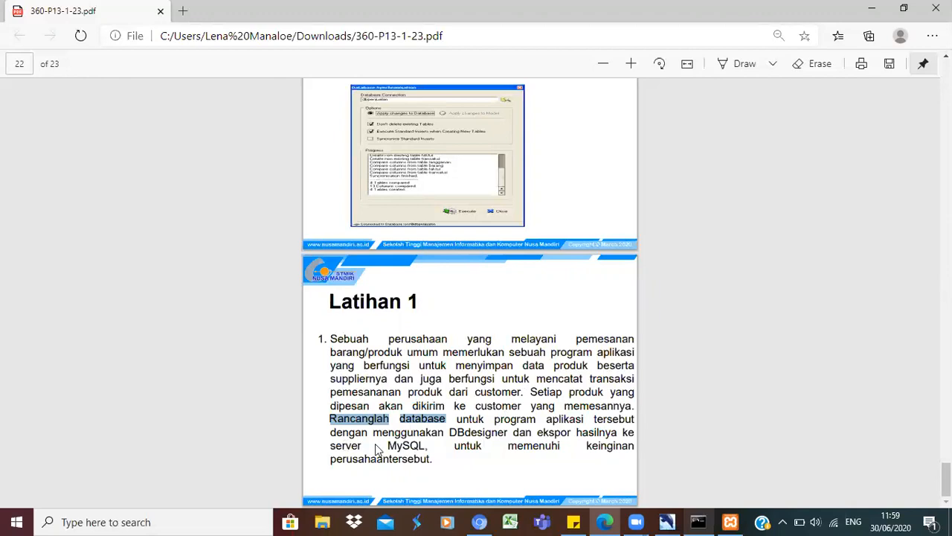
left_click_drag(451, 432, 510, 434)
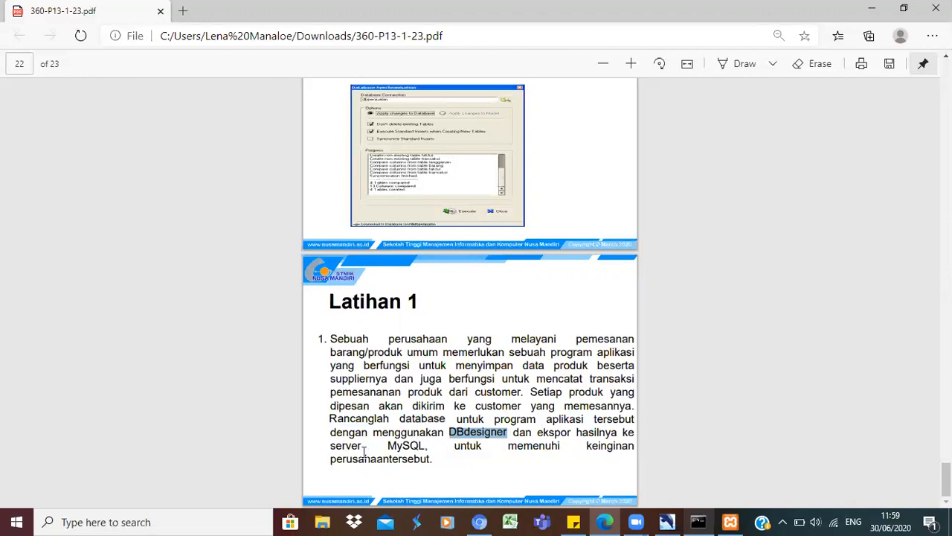
left_click(425, 439)
left_click_drag(425, 443, 334, 445)
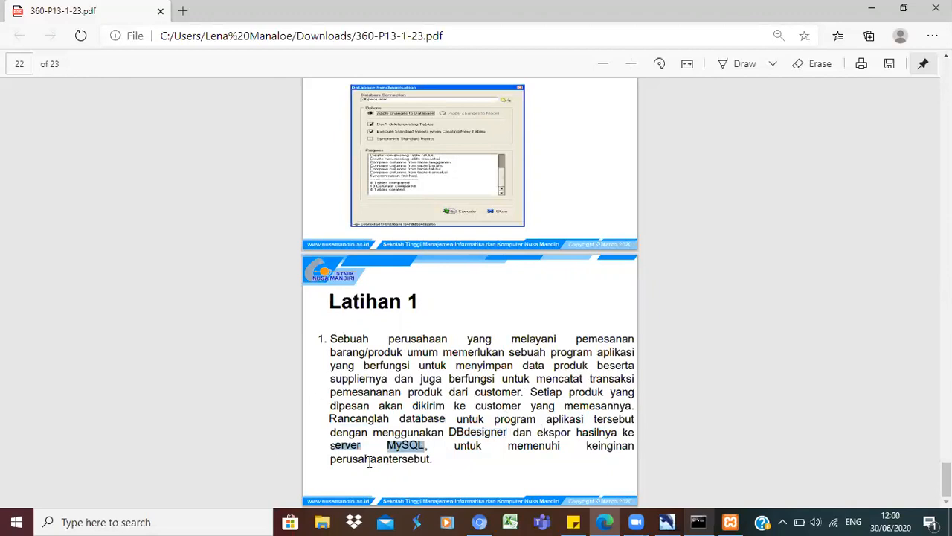
left_click(333, 459)
left_click_drag(334, 459, 440, 459)
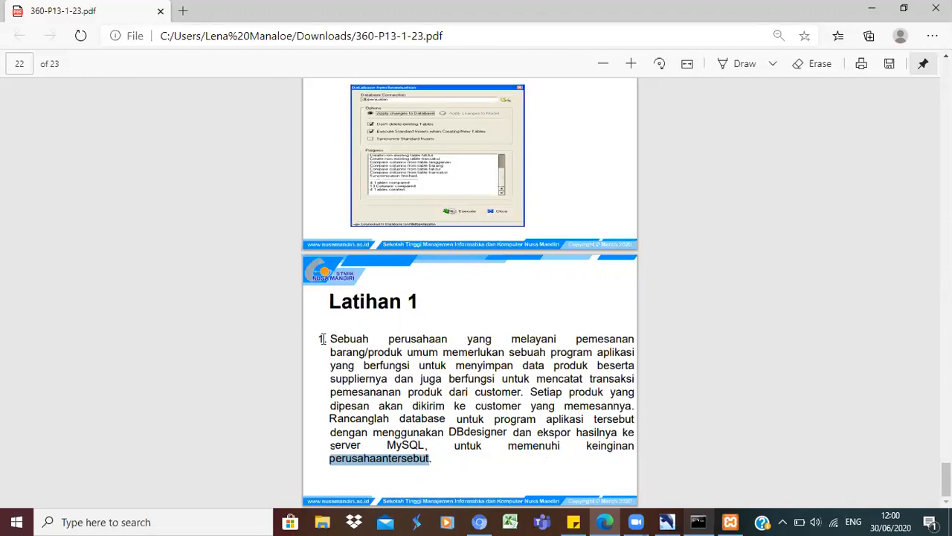
Examine the company scenario in Latihan 1, highlighting data produk, suppliernya and customer, and recheck the DBdesigner requirement
left_click_drag(330, 339, 637, 406)
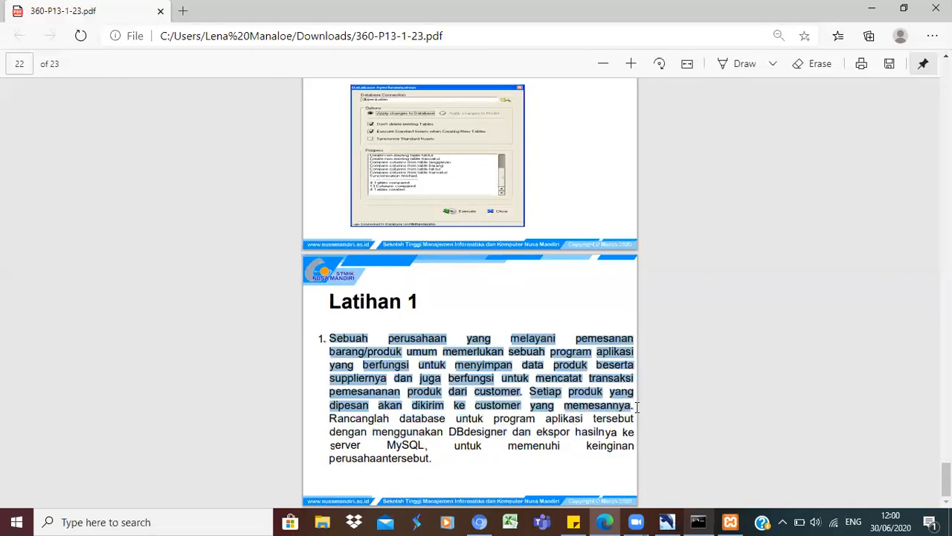
left_click(385, 380)
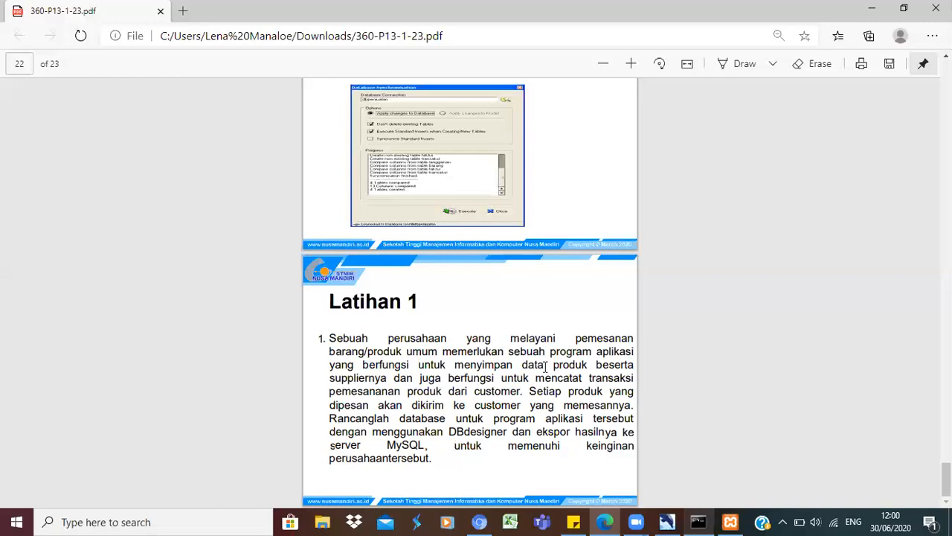
left_click_drag(521, 364, 587, 364)
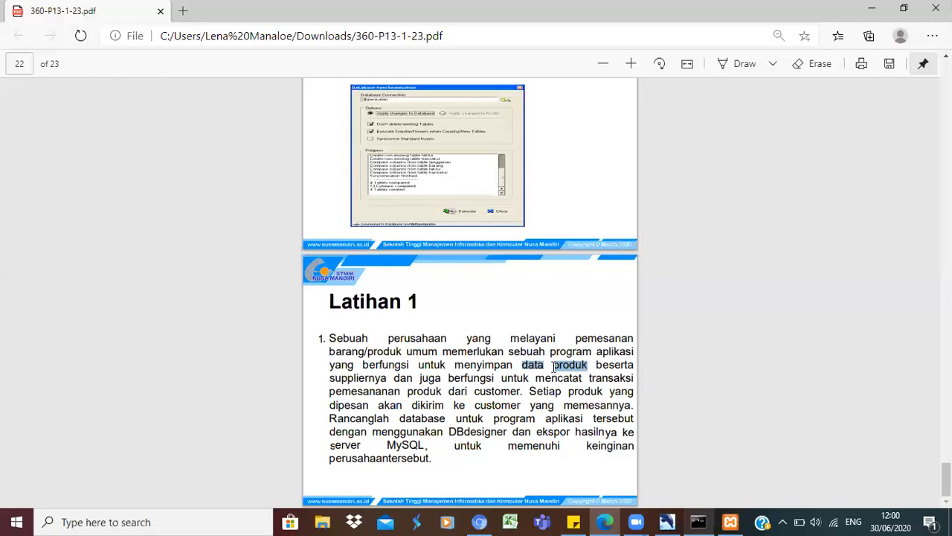
left_click_drag(330, 378, 393, 379)
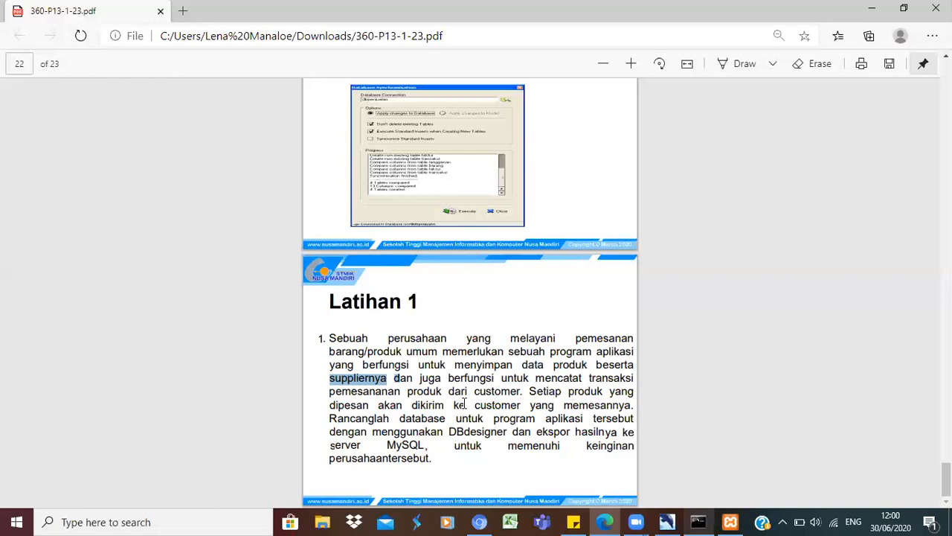
left_click_drag(474, 406, 524, 406)
left_click(570, 391)
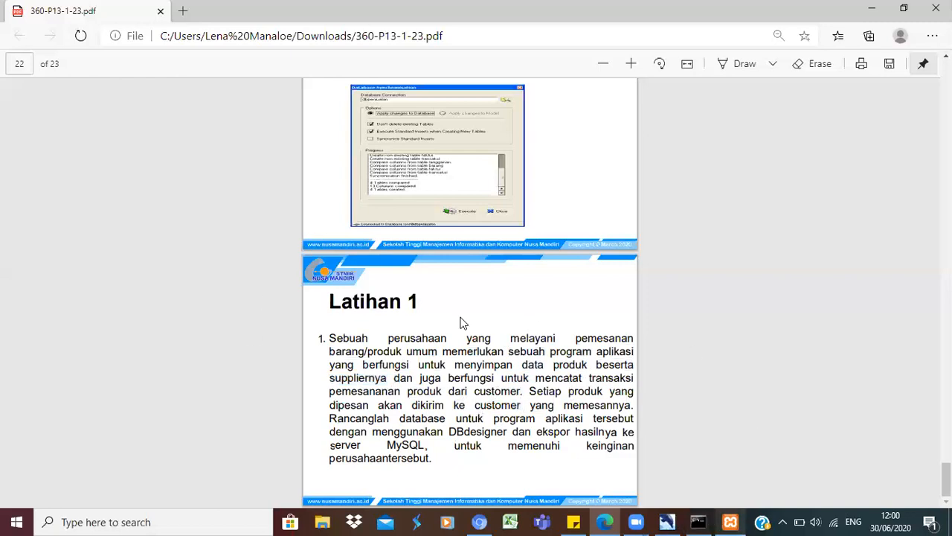
left_click_drag(331, 418, 508, 432)
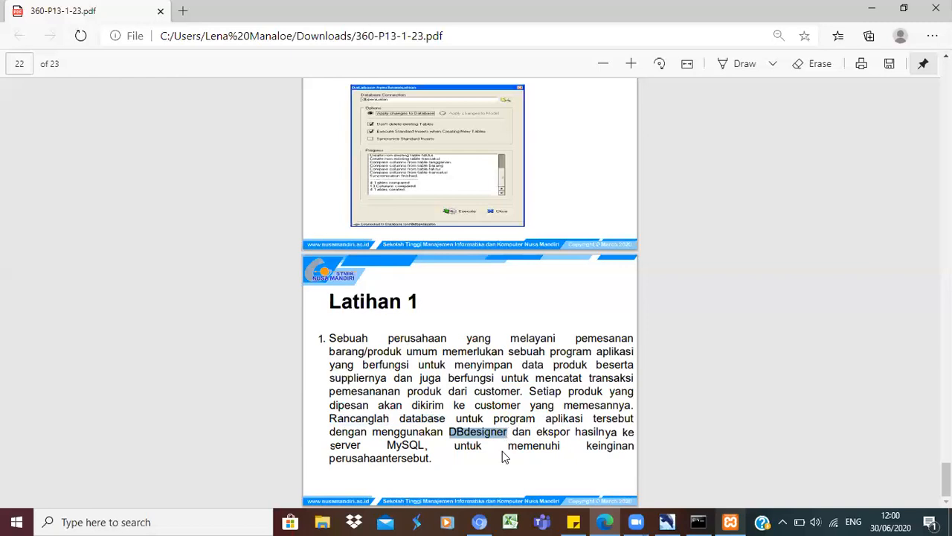
left_click(502, 456)
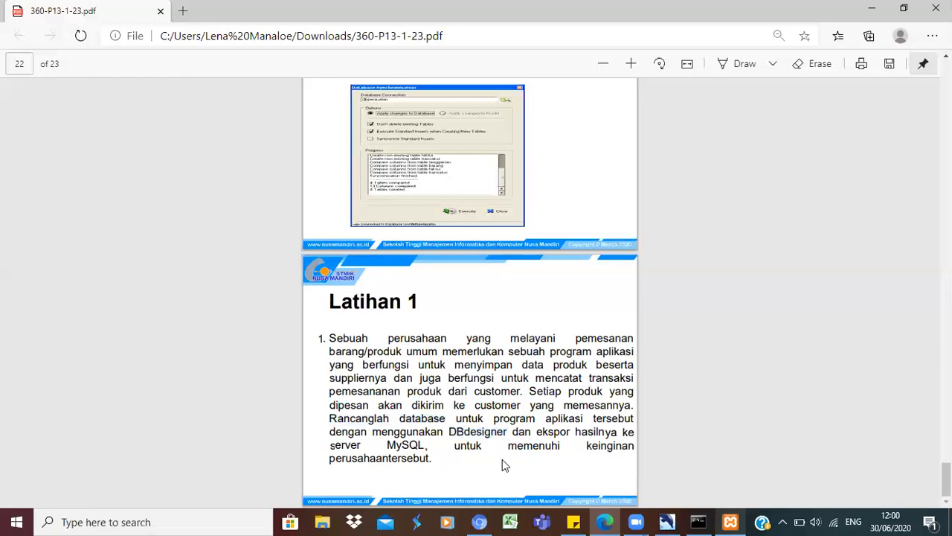